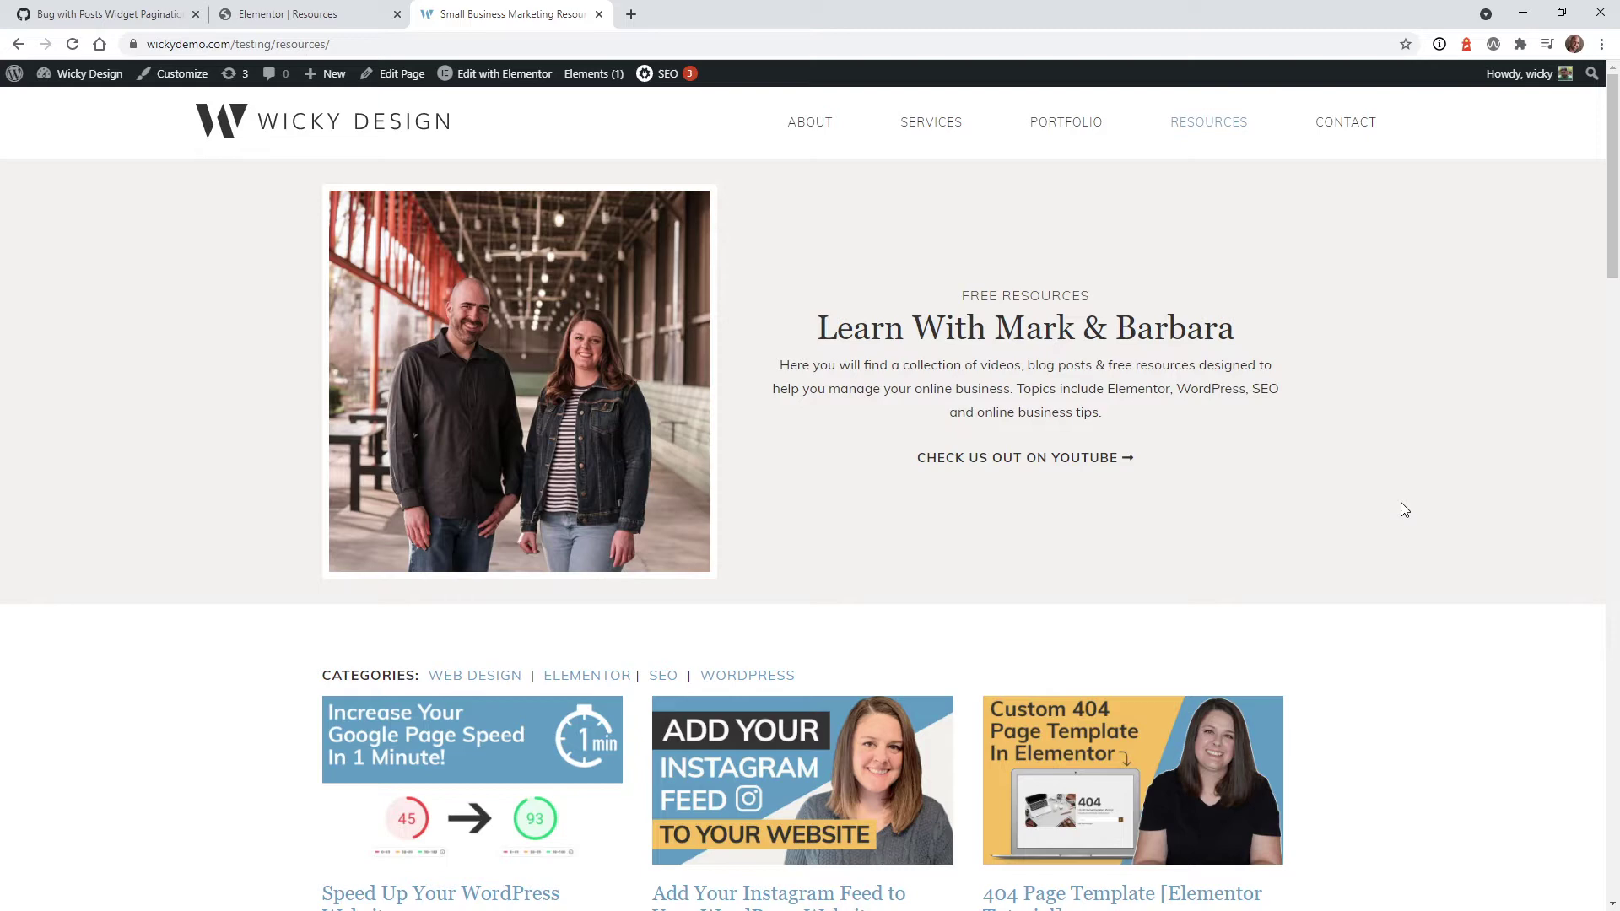
- Scroll the Resources page down to the Previous 1–19 Next pagination bar under the post grid
scroll(1411, 506, "down", 2)
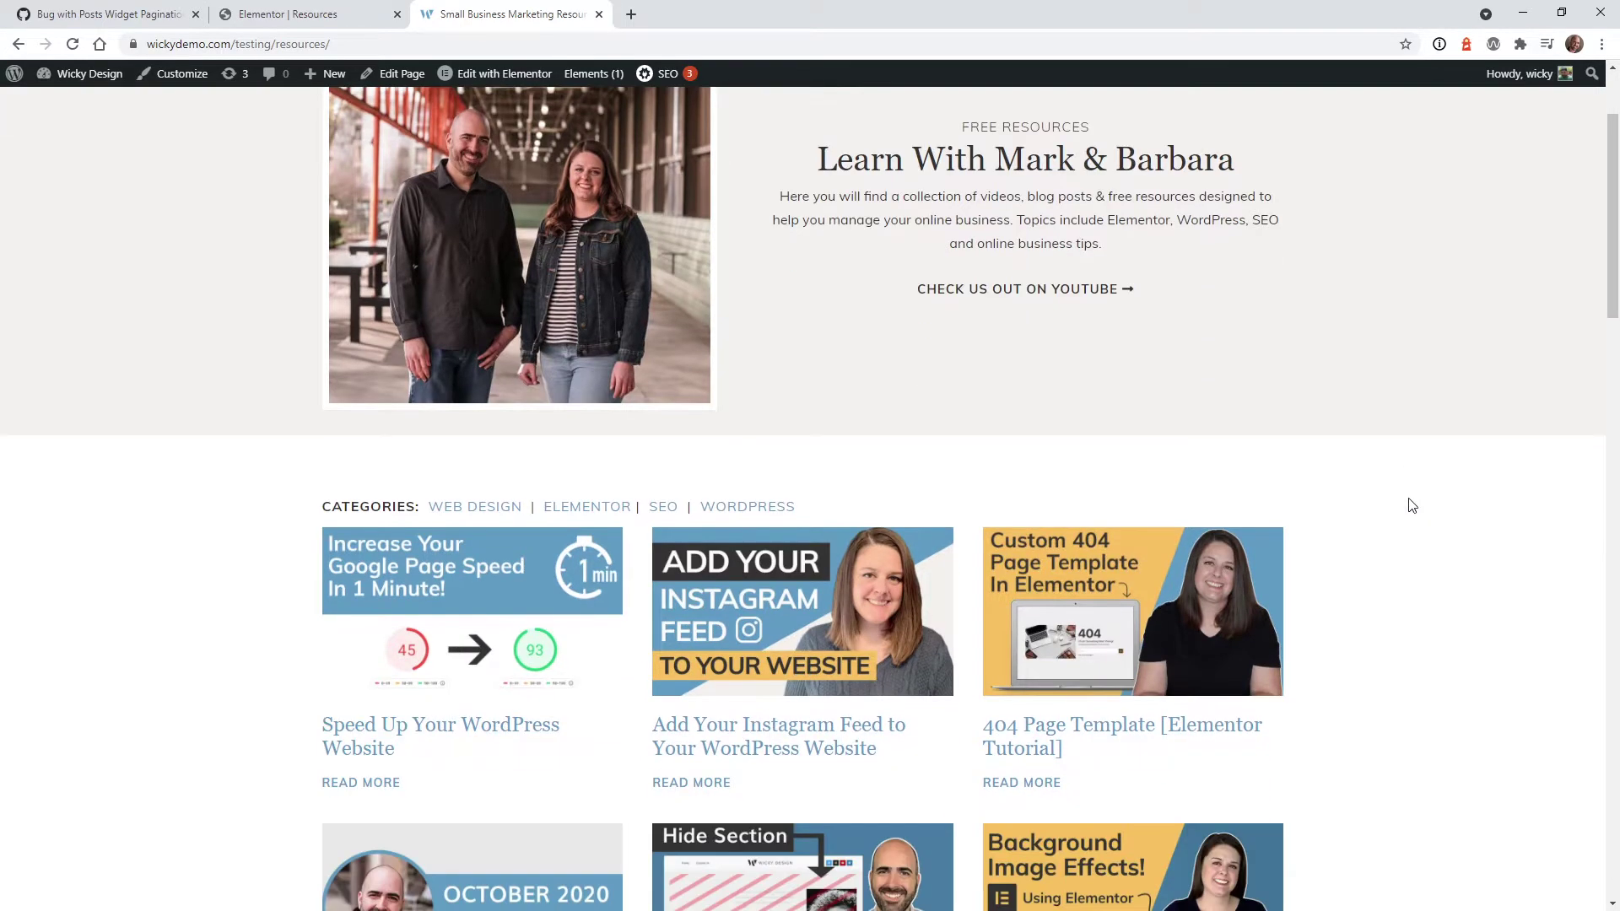
scroll(1411, 505, "down", 4)
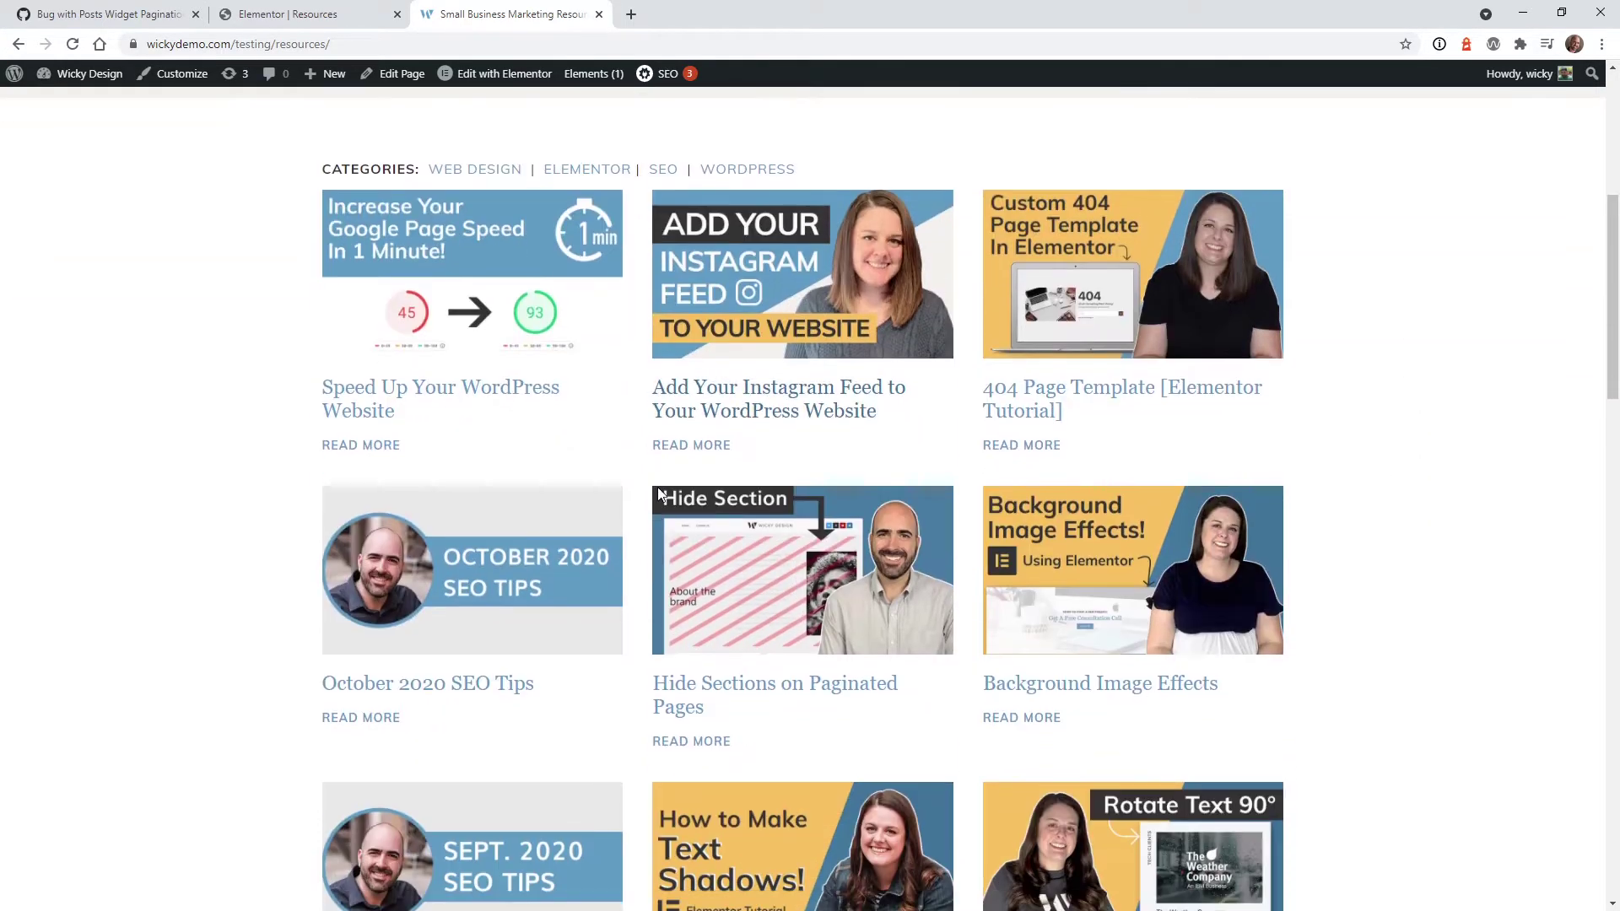
scroll(664, 561, "down", 8)
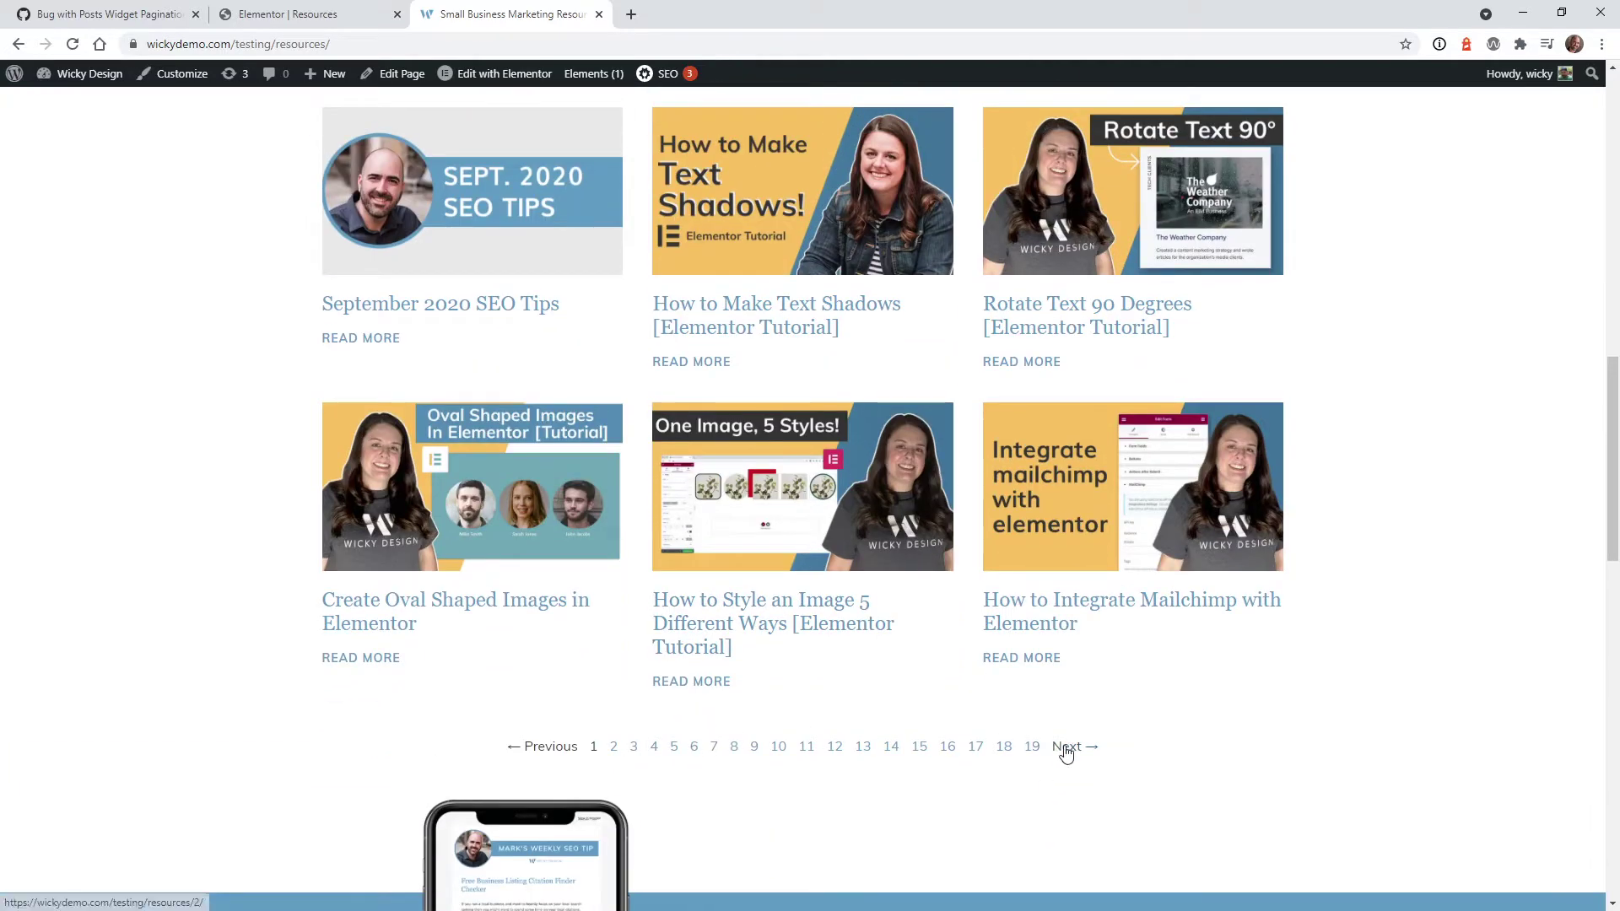
- Go to posts page 2 with Next, then page 7, then page 15, each reloading at the top
left_click(614, 748)
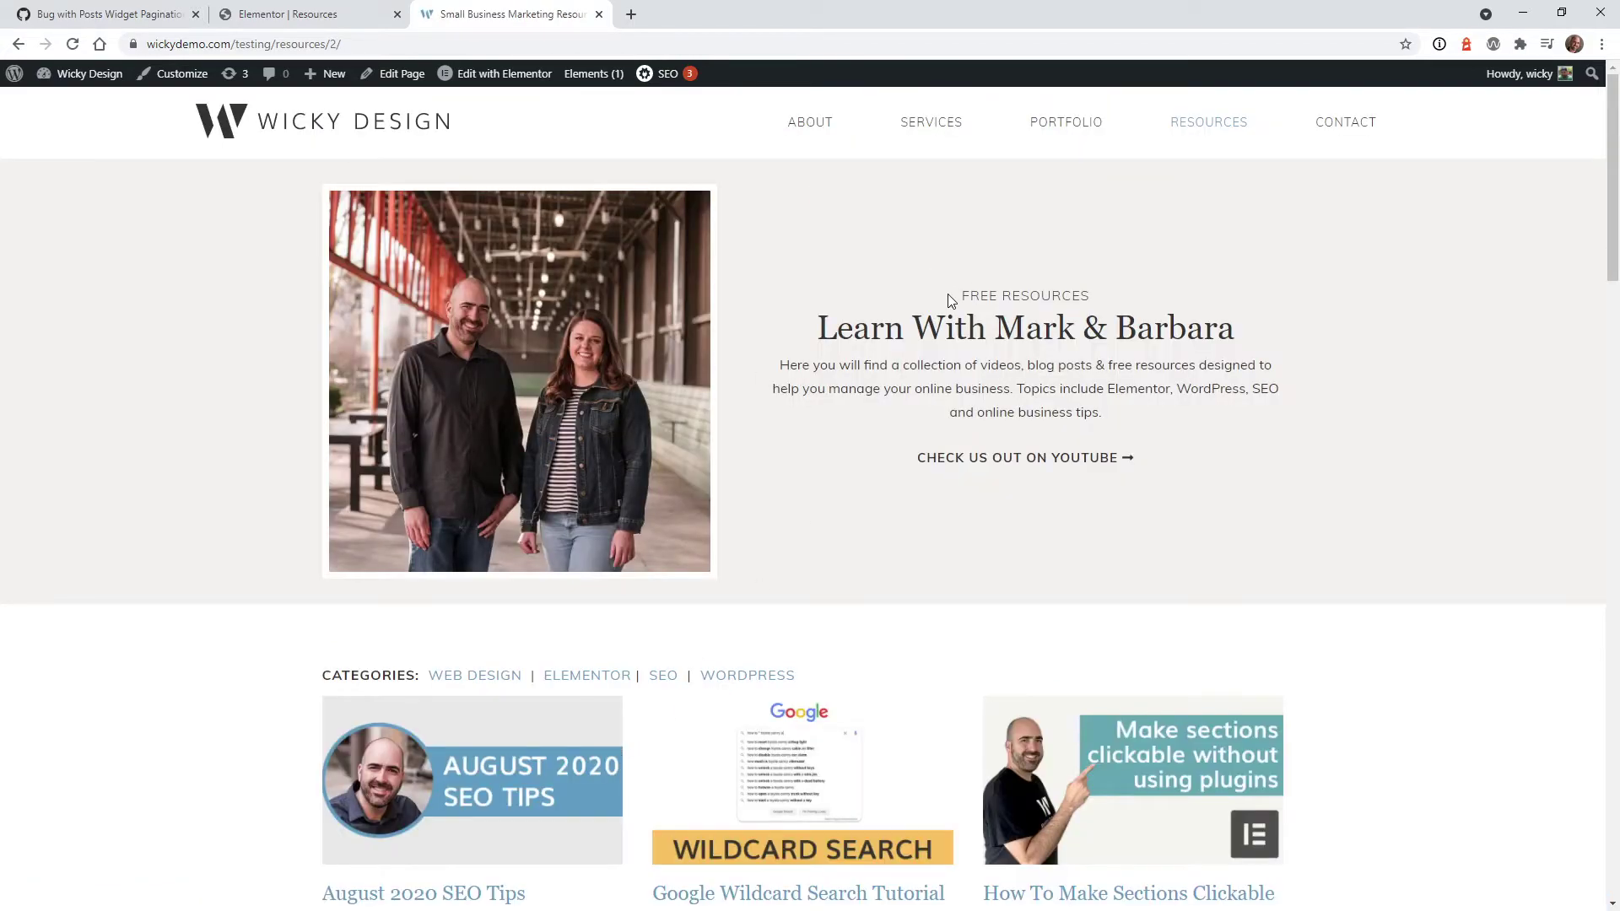
scroll(947, 305, "down", 10)
scroll(946, 319, "down", 5)
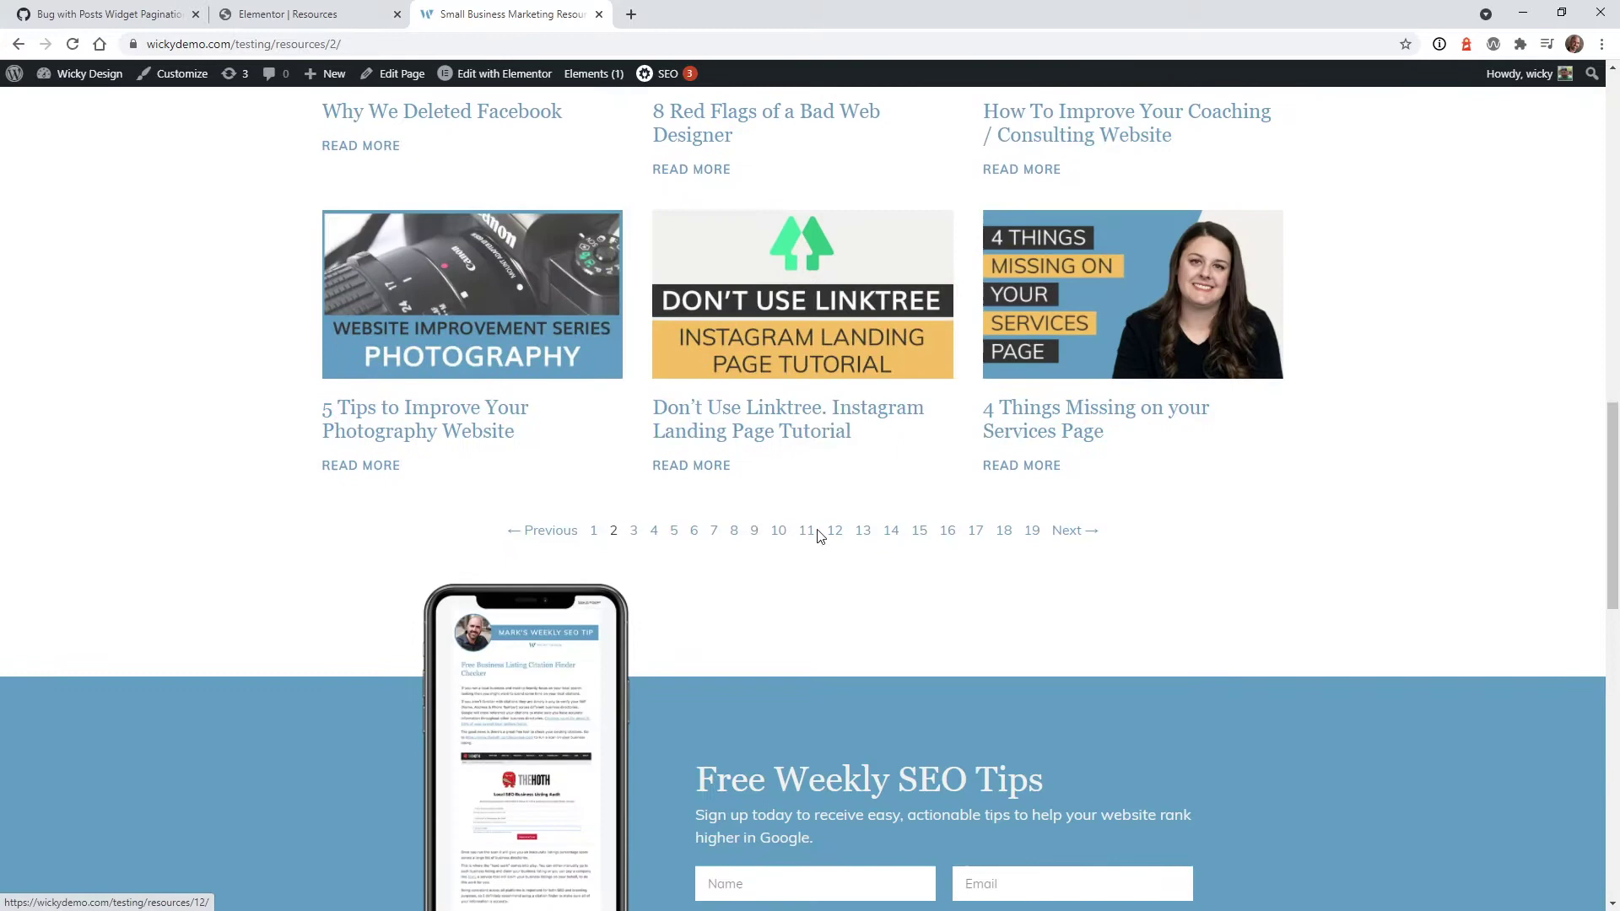
left_click(713, 531)
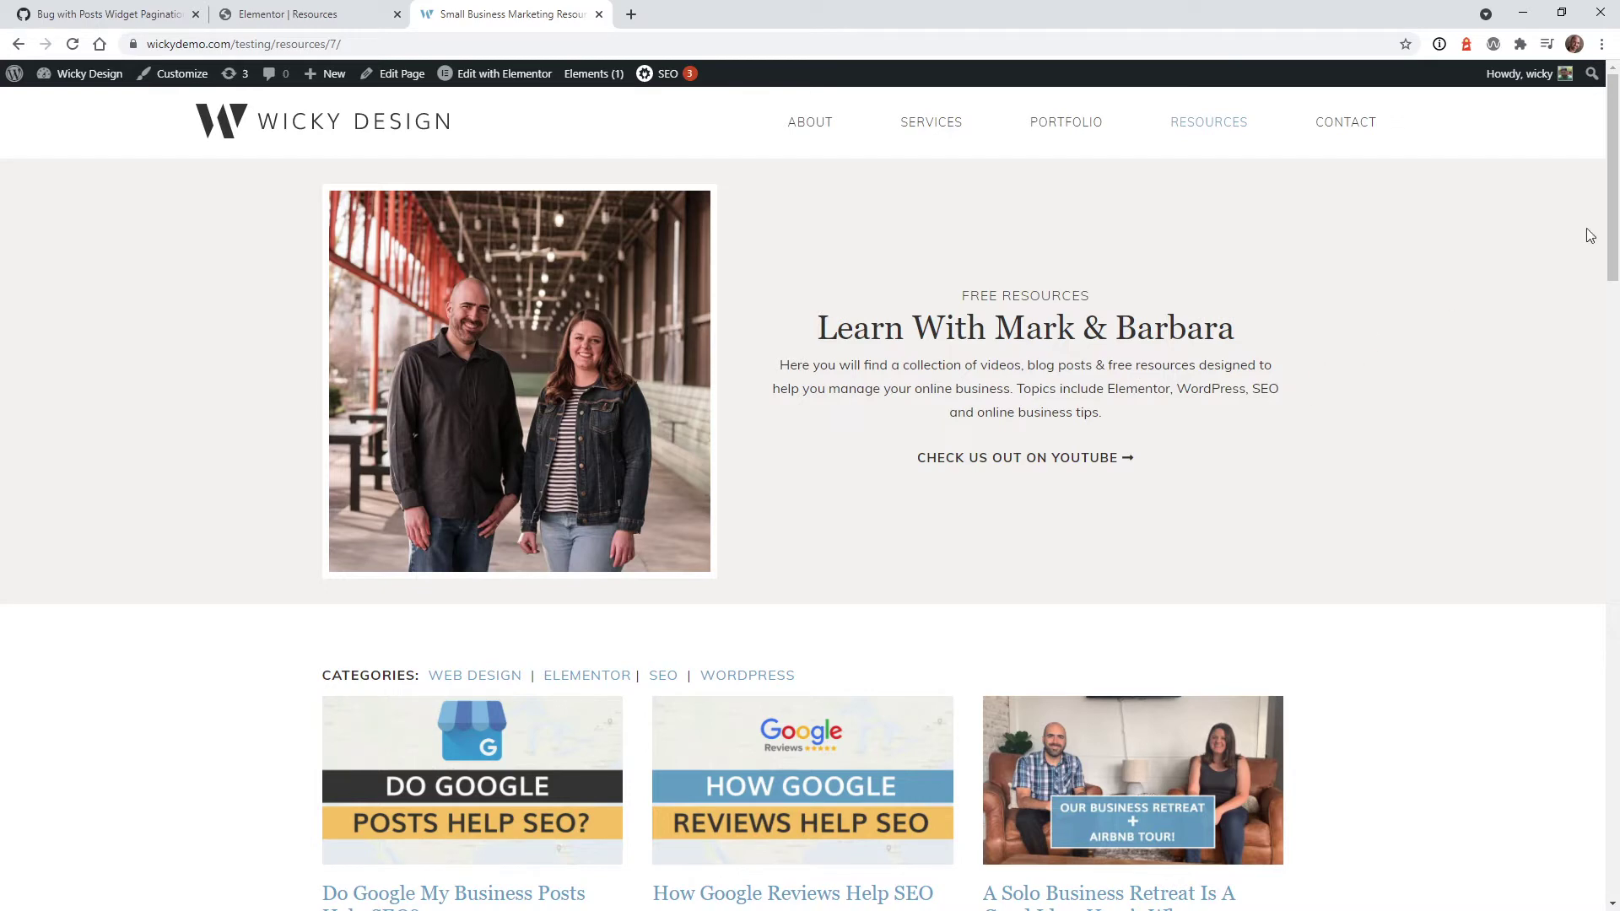
left_click_drag(1612, 217, 1616, 346)
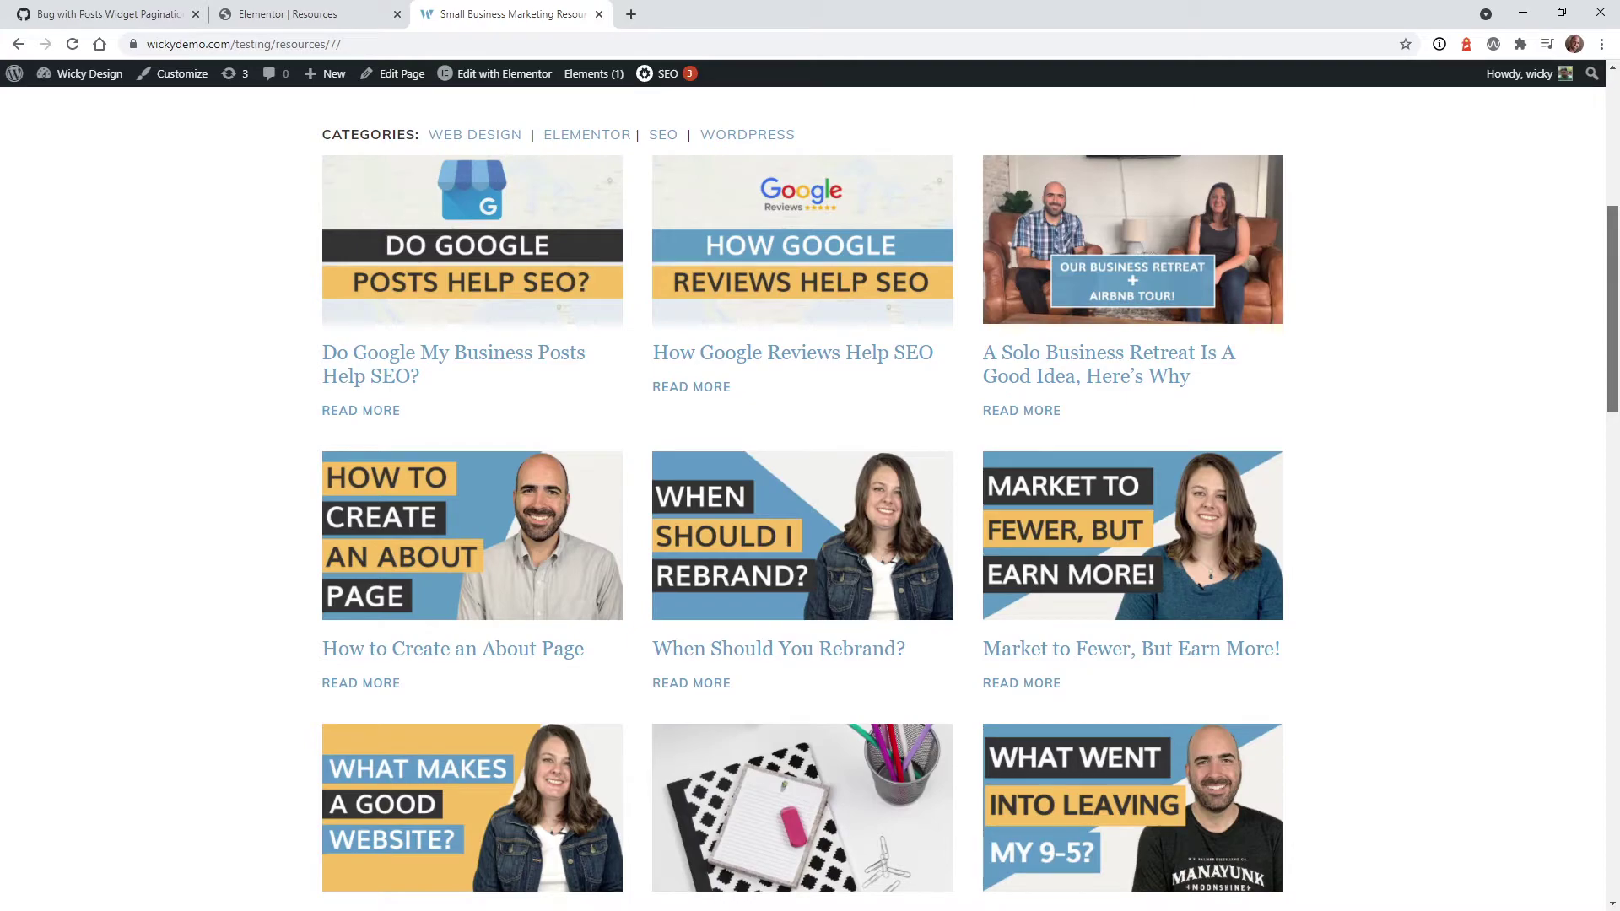
left_click_drag(1612, 326, 1611, 481)
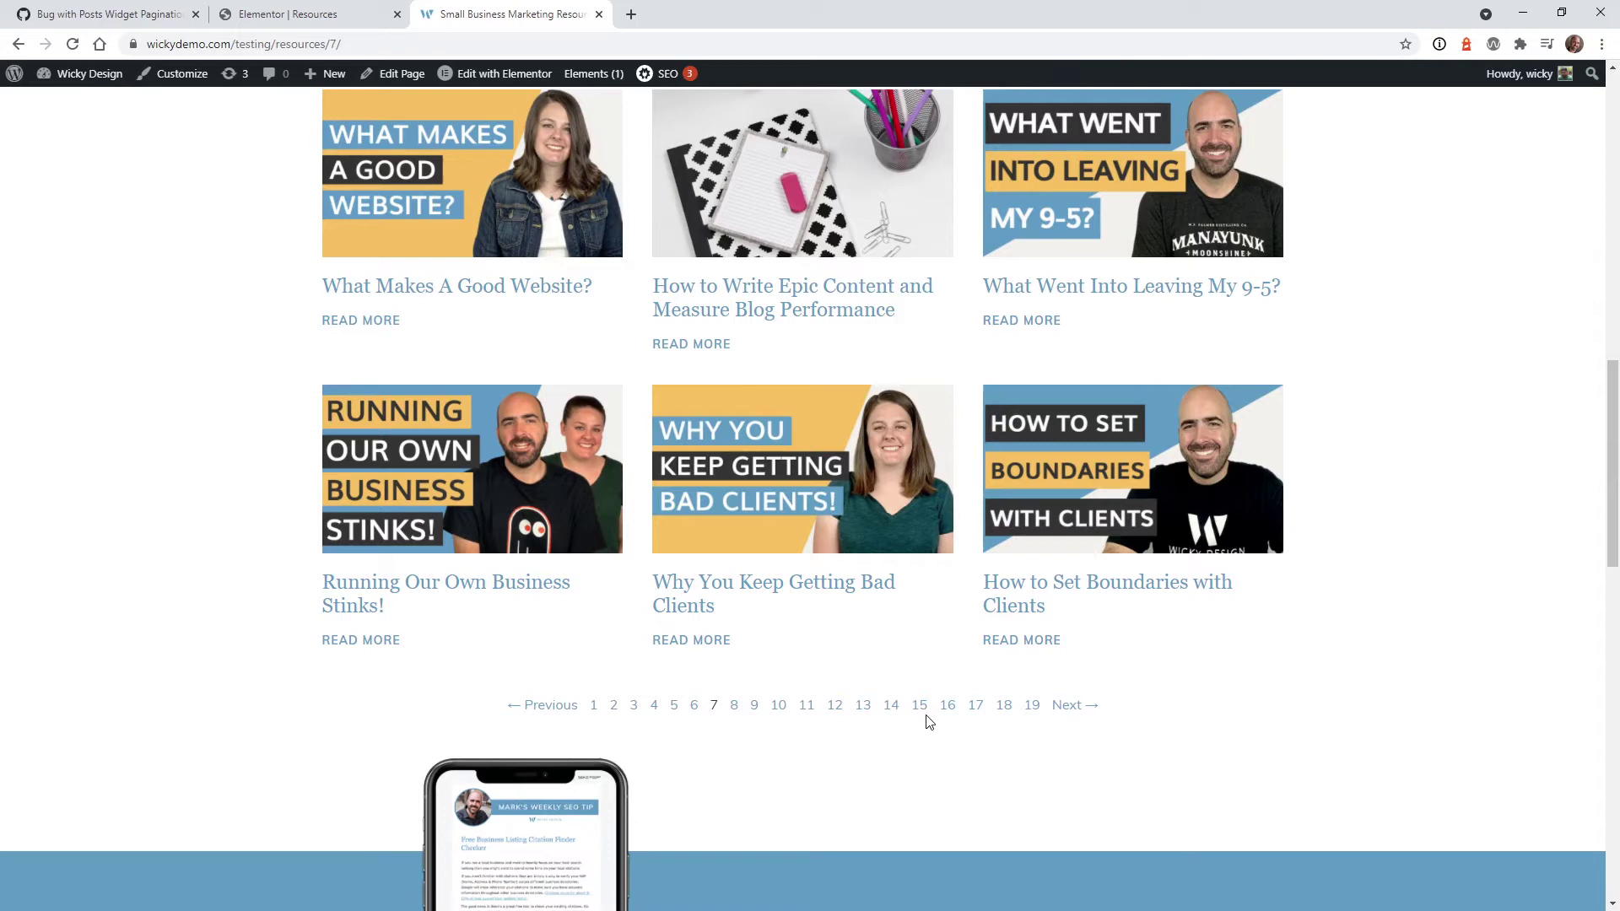
left_click(917, 716)
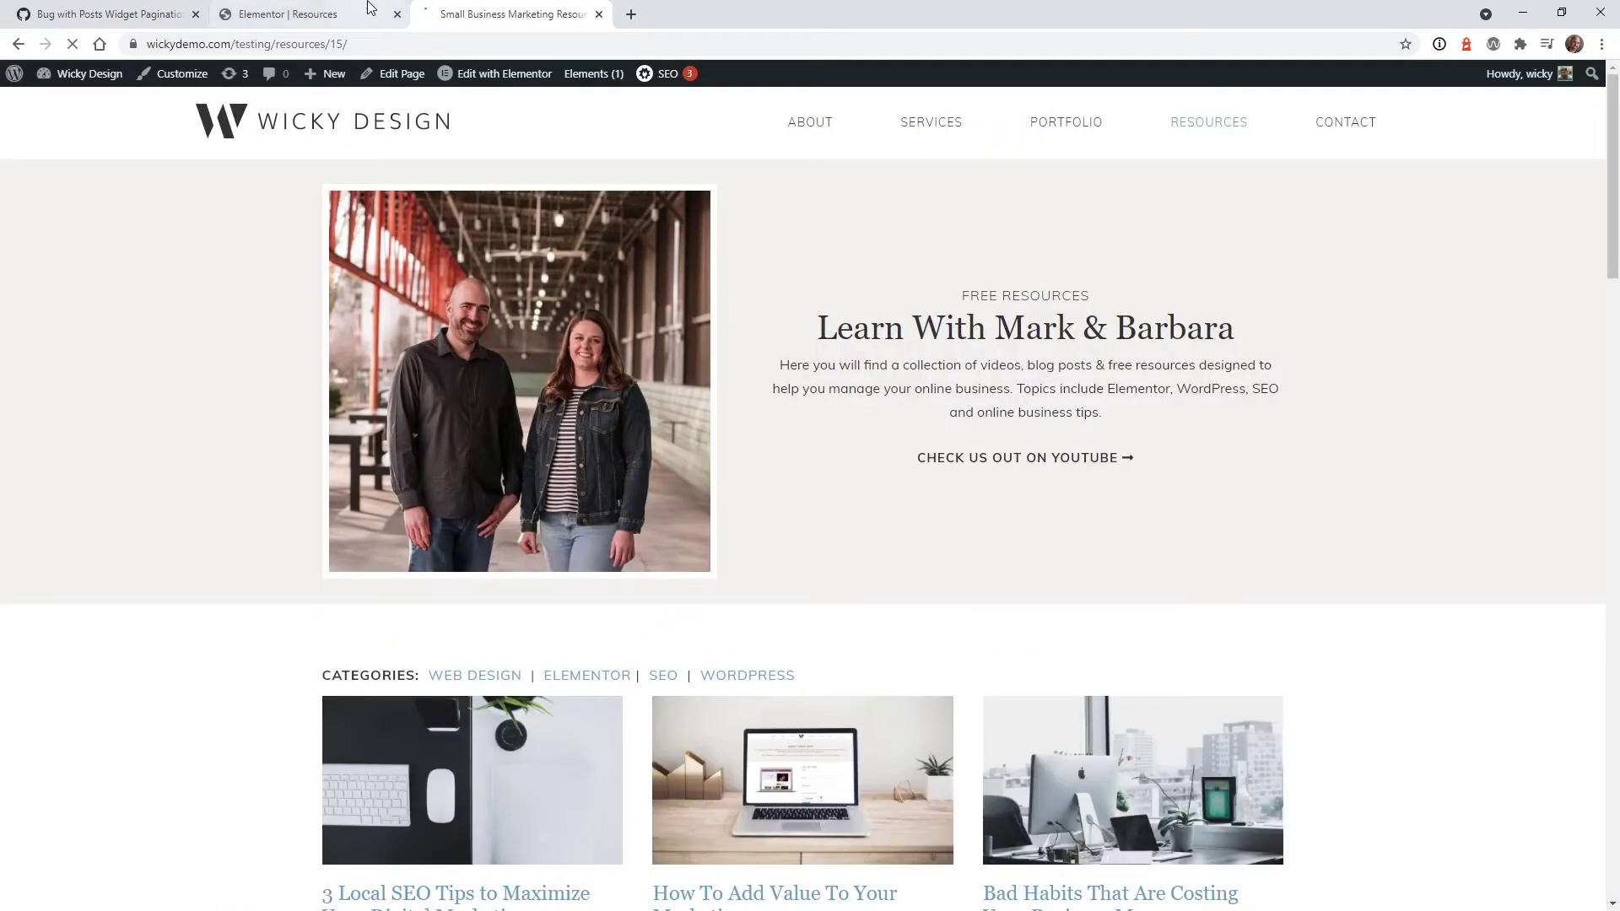
- Open GitHub issue #4703 'Bug with Posts Widget Pagination' and read the problem description
left_click(371, 14)
left_click(174, 13)
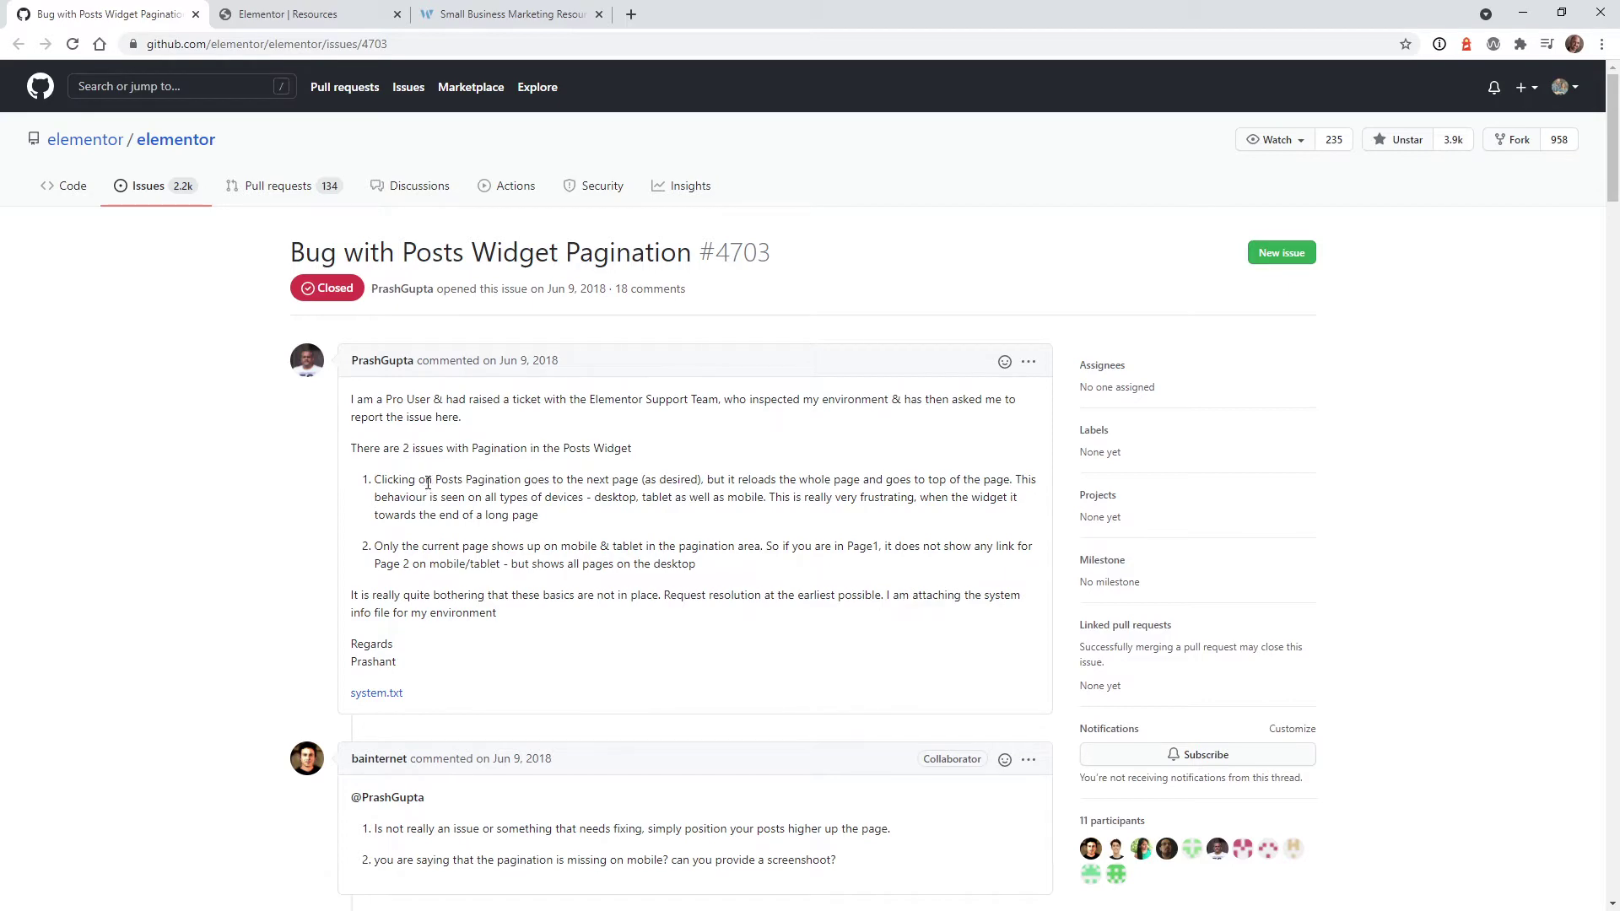
left_click_drag(428, 482, 499, 482)
left_click(513, 506)
- Scroll to the jQuery workaround comment that appends an #archive-top-posts anchor to page links
scroll(511, 506, "down", 8)
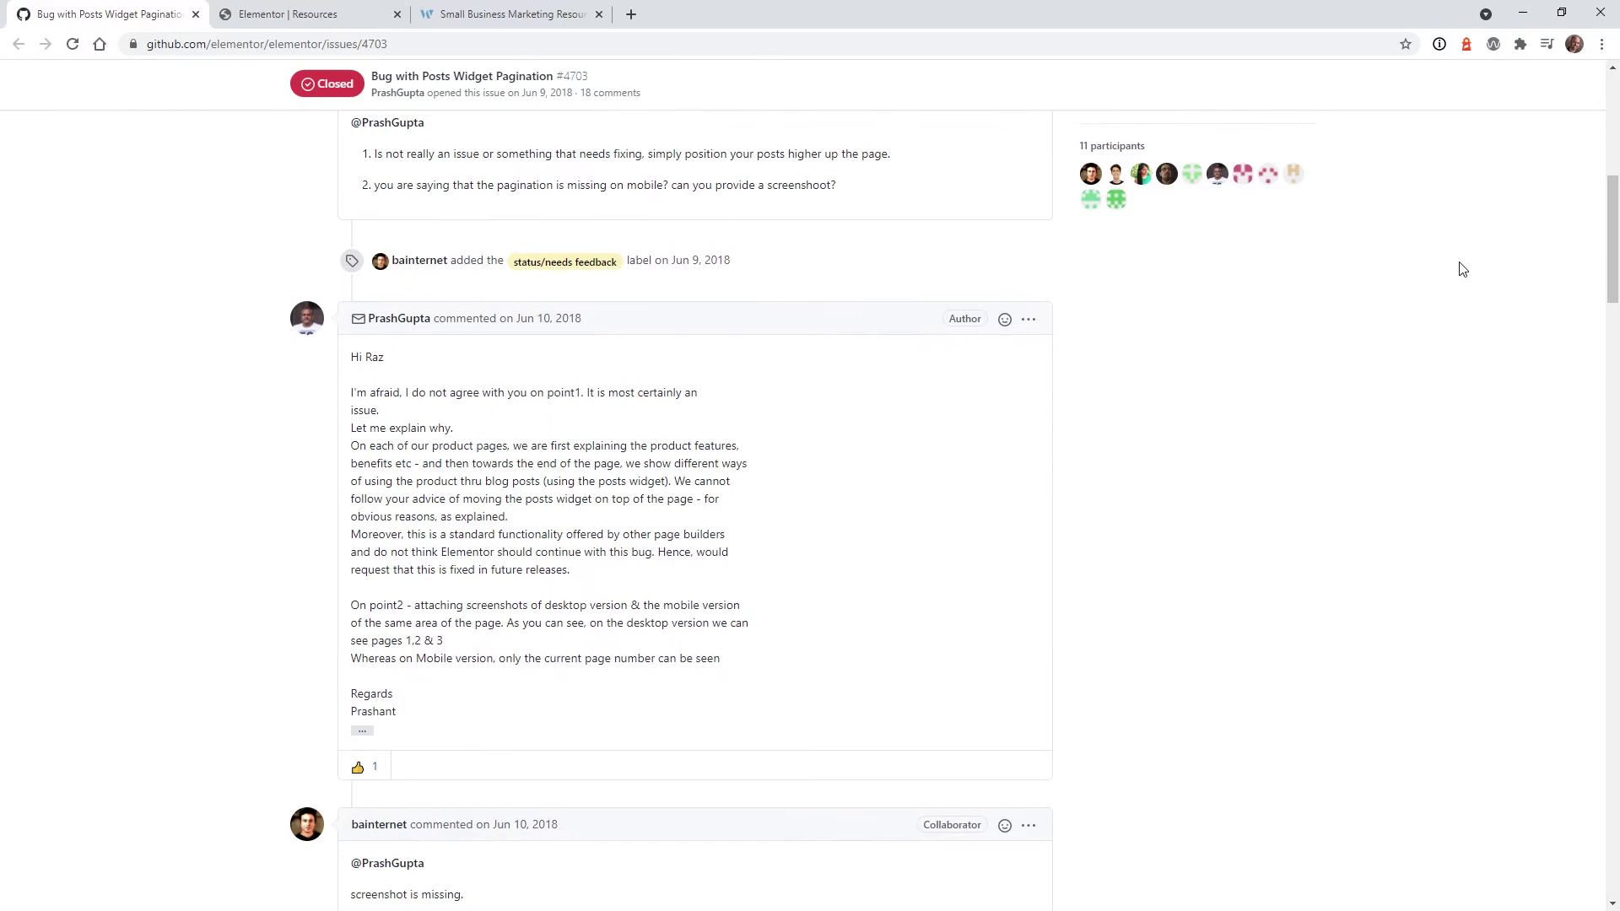
left_click_drag(1612, 246, 1618, 781)
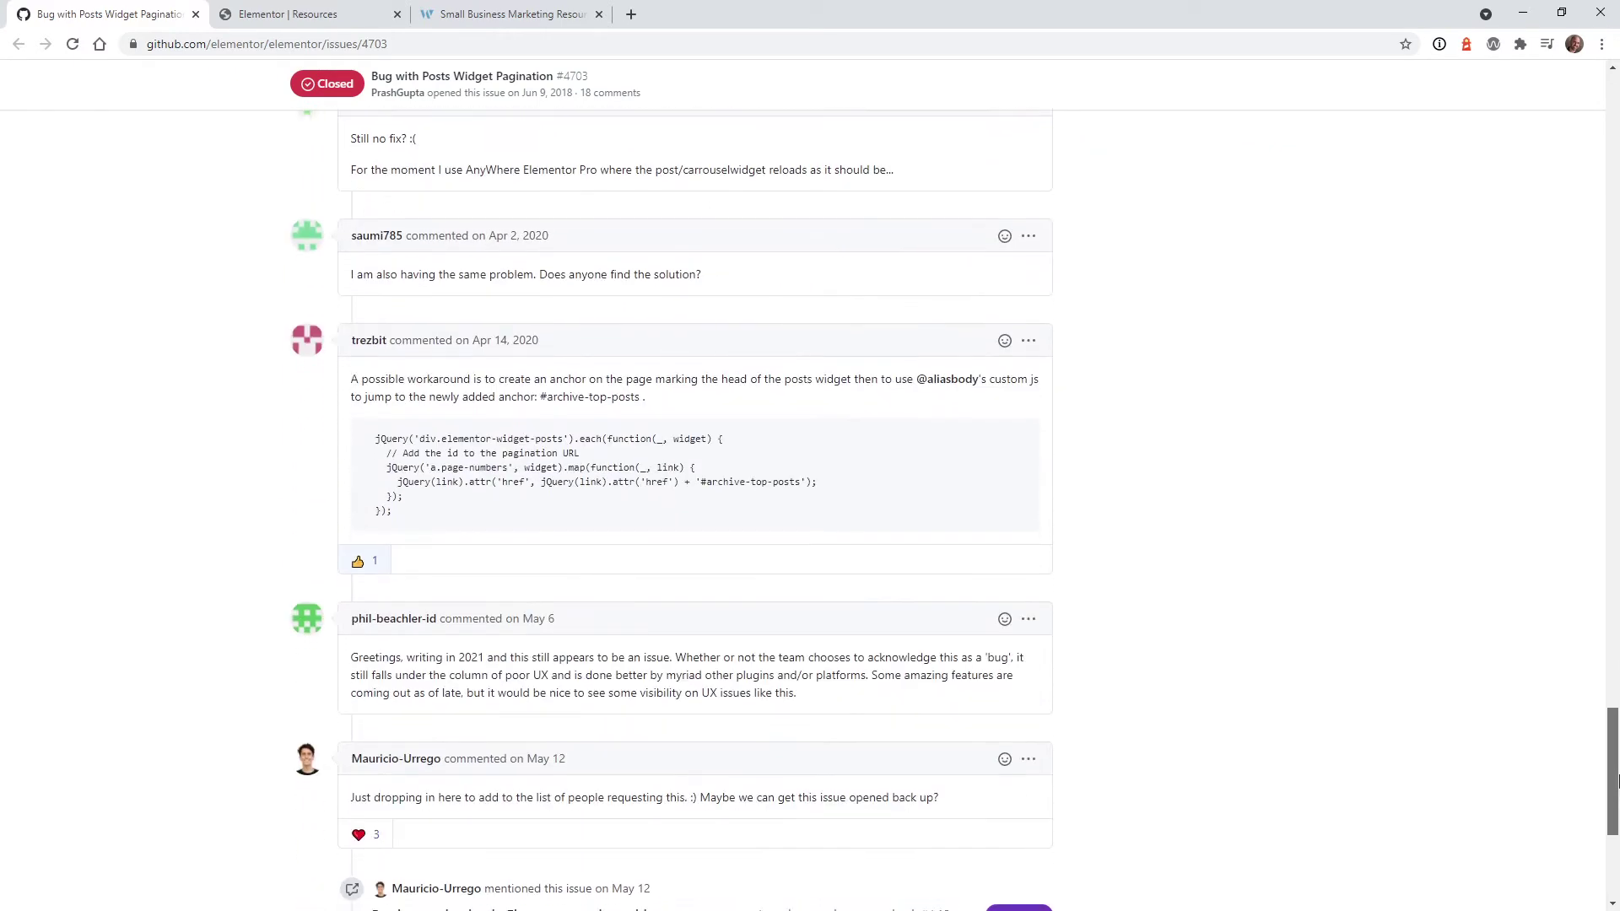
scroll(1617, 781, "down", 2)
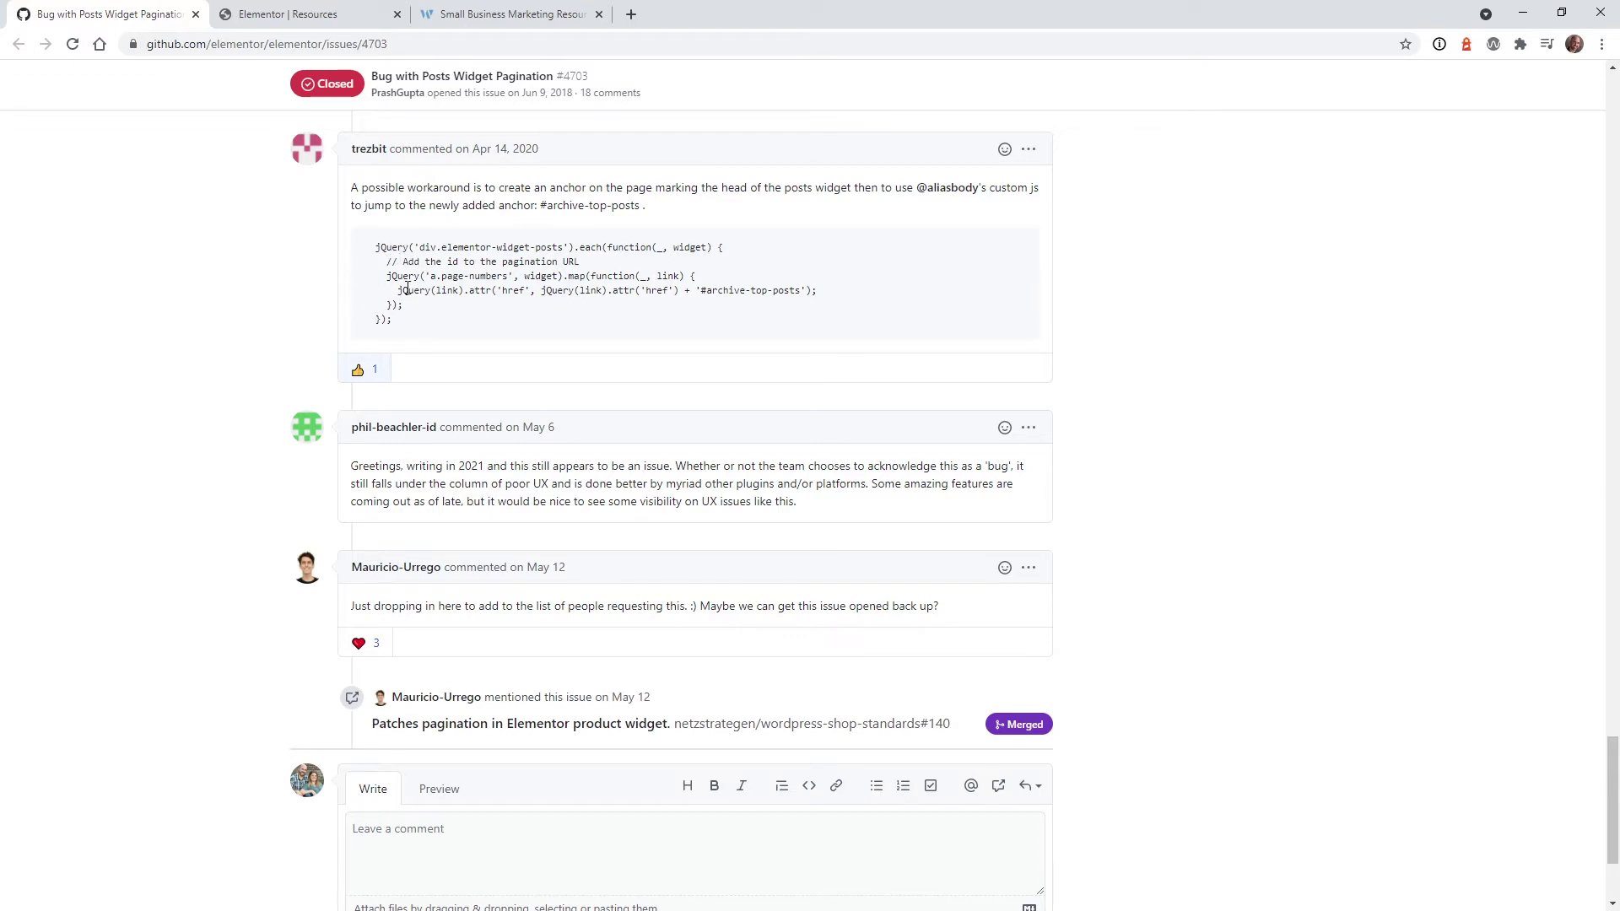
- Look over page 15 of the live resources posts, then switch to the Elementor | Resources editor
left_click(487, 13)
scroll(757, 502, "down", 2)
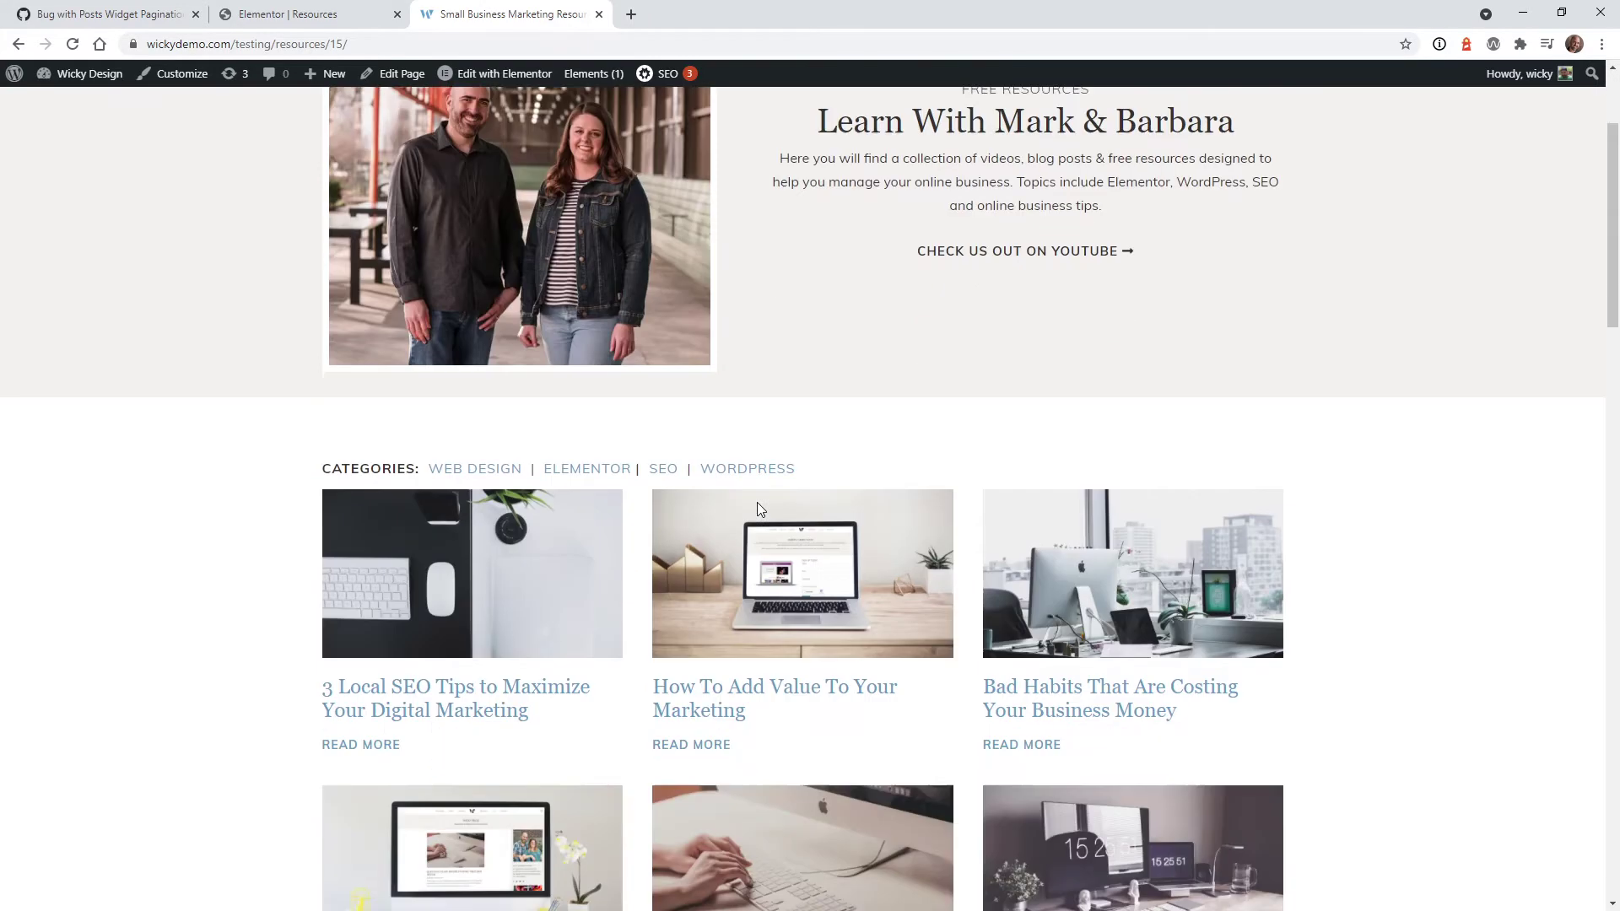
scroll(757, 503, "down", 3)
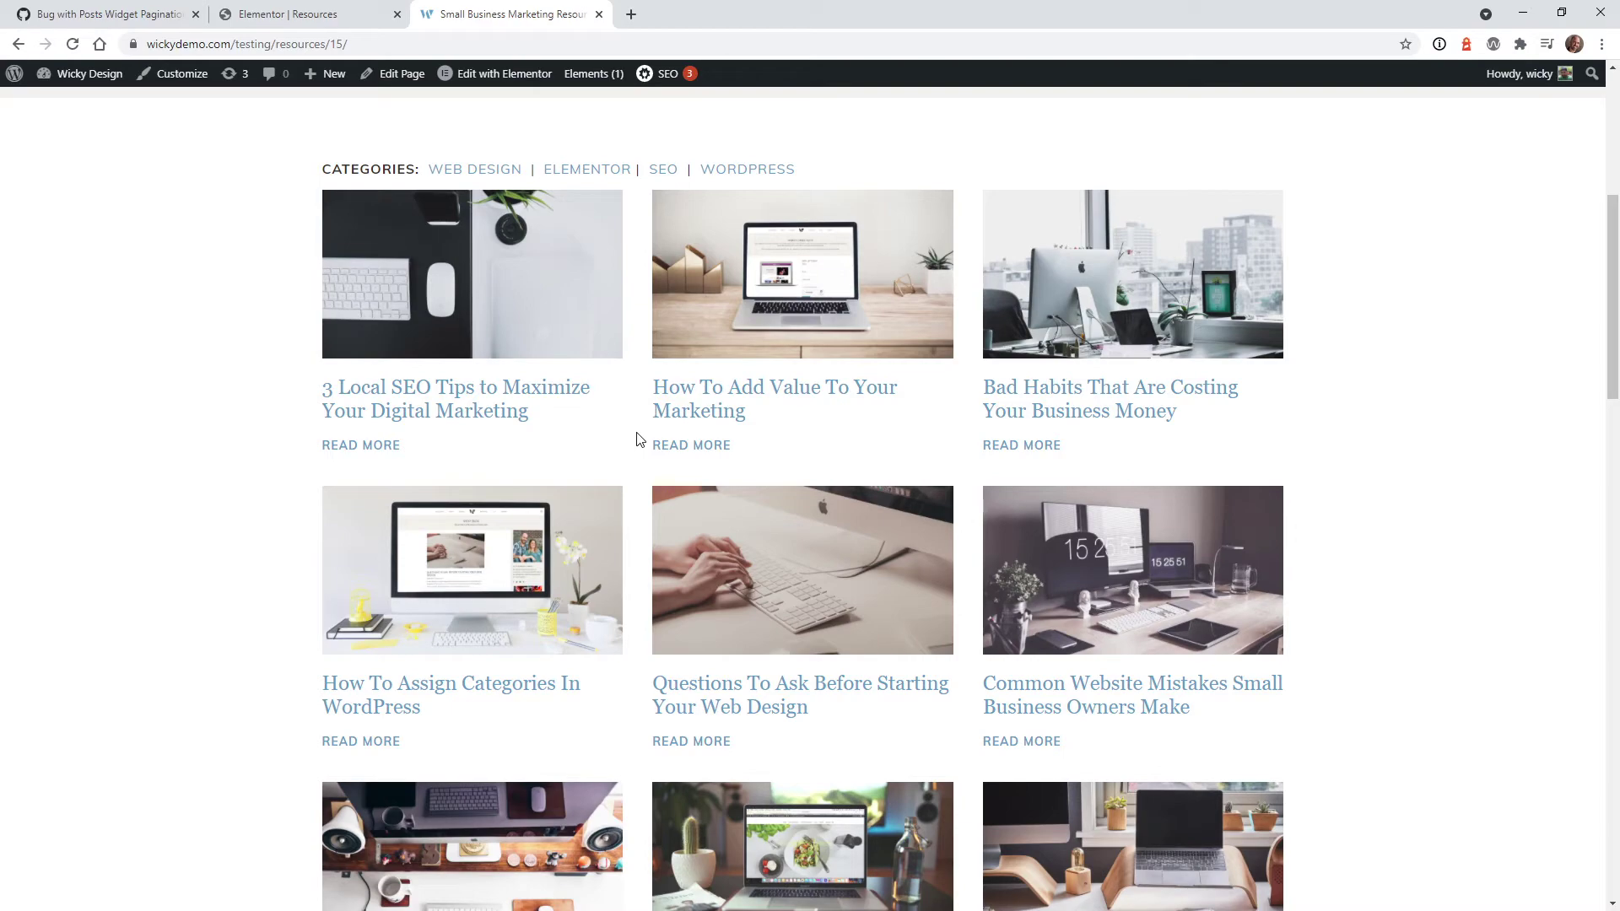
key("ctrl+shift+Tab")
scroll(501, 150, "up", 4)
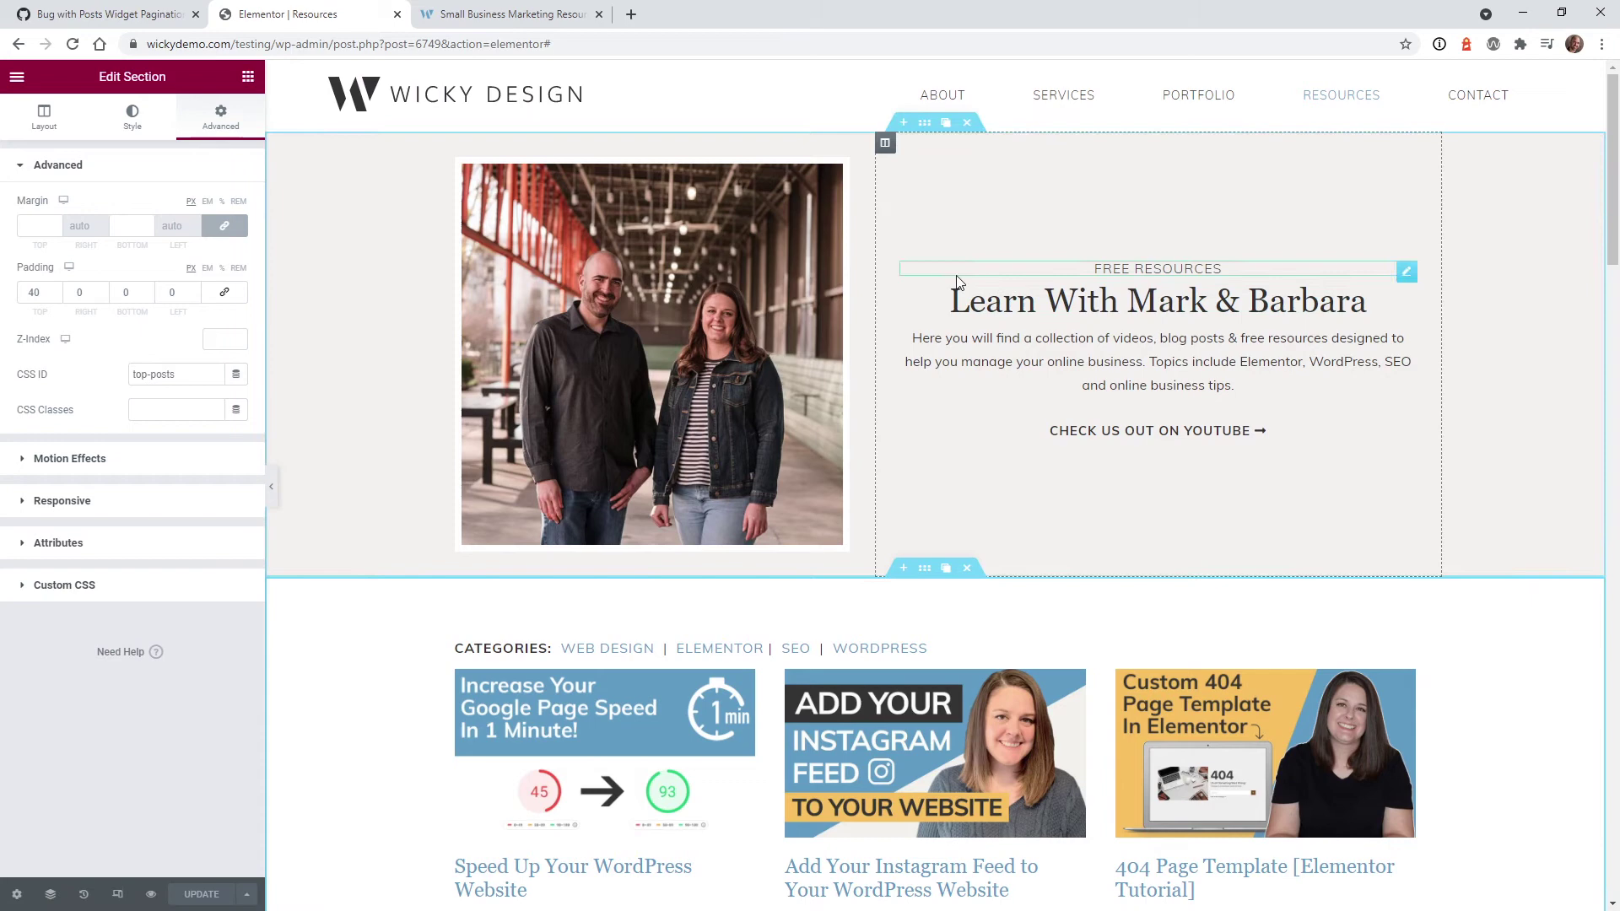
- Locate and select the section holding the posts grid, giving it the CSS ID top-posts
scroll(869, 277, "down", 4)
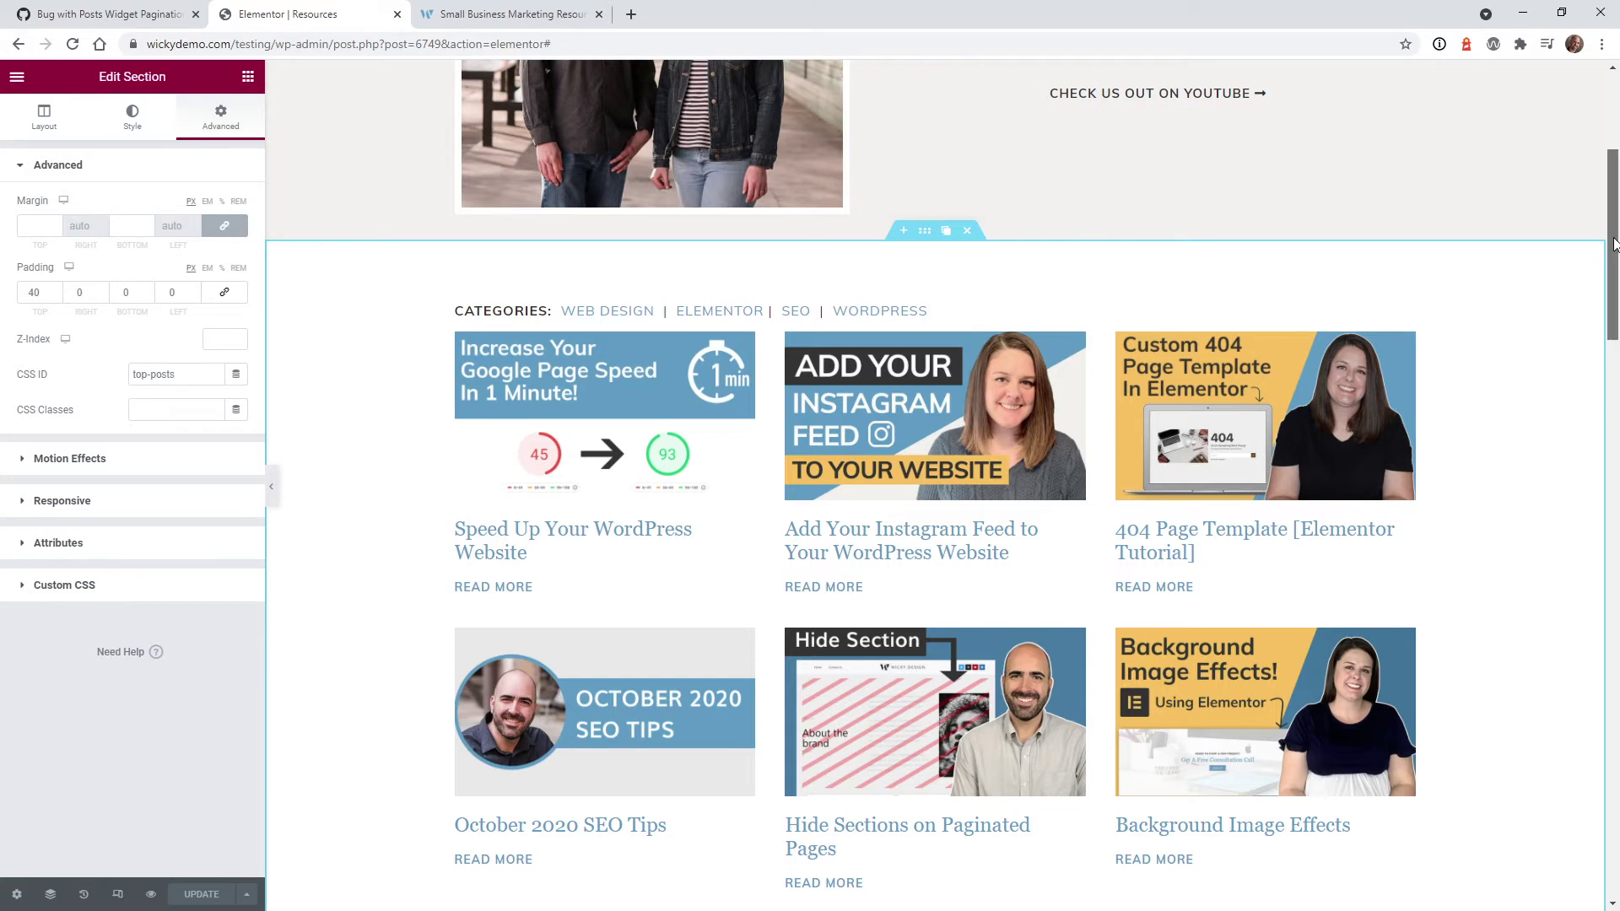
scroll(1607, 249, "down", 3)
scroll(935, 485, "down", 5)
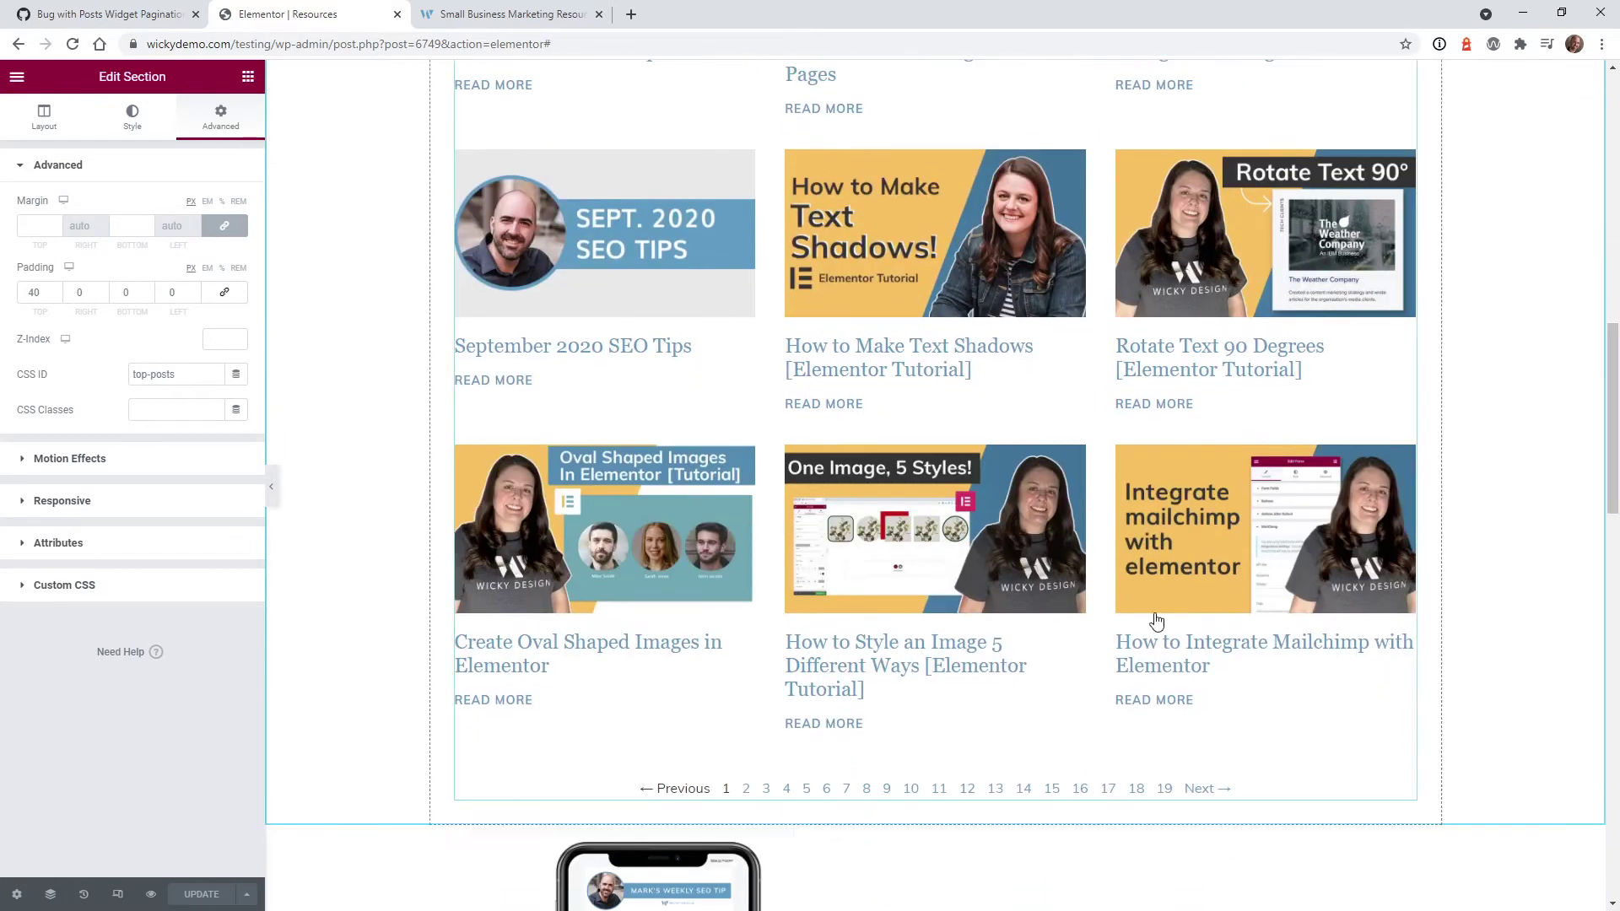
left_click_drag(1610, 444, 1594, 309)
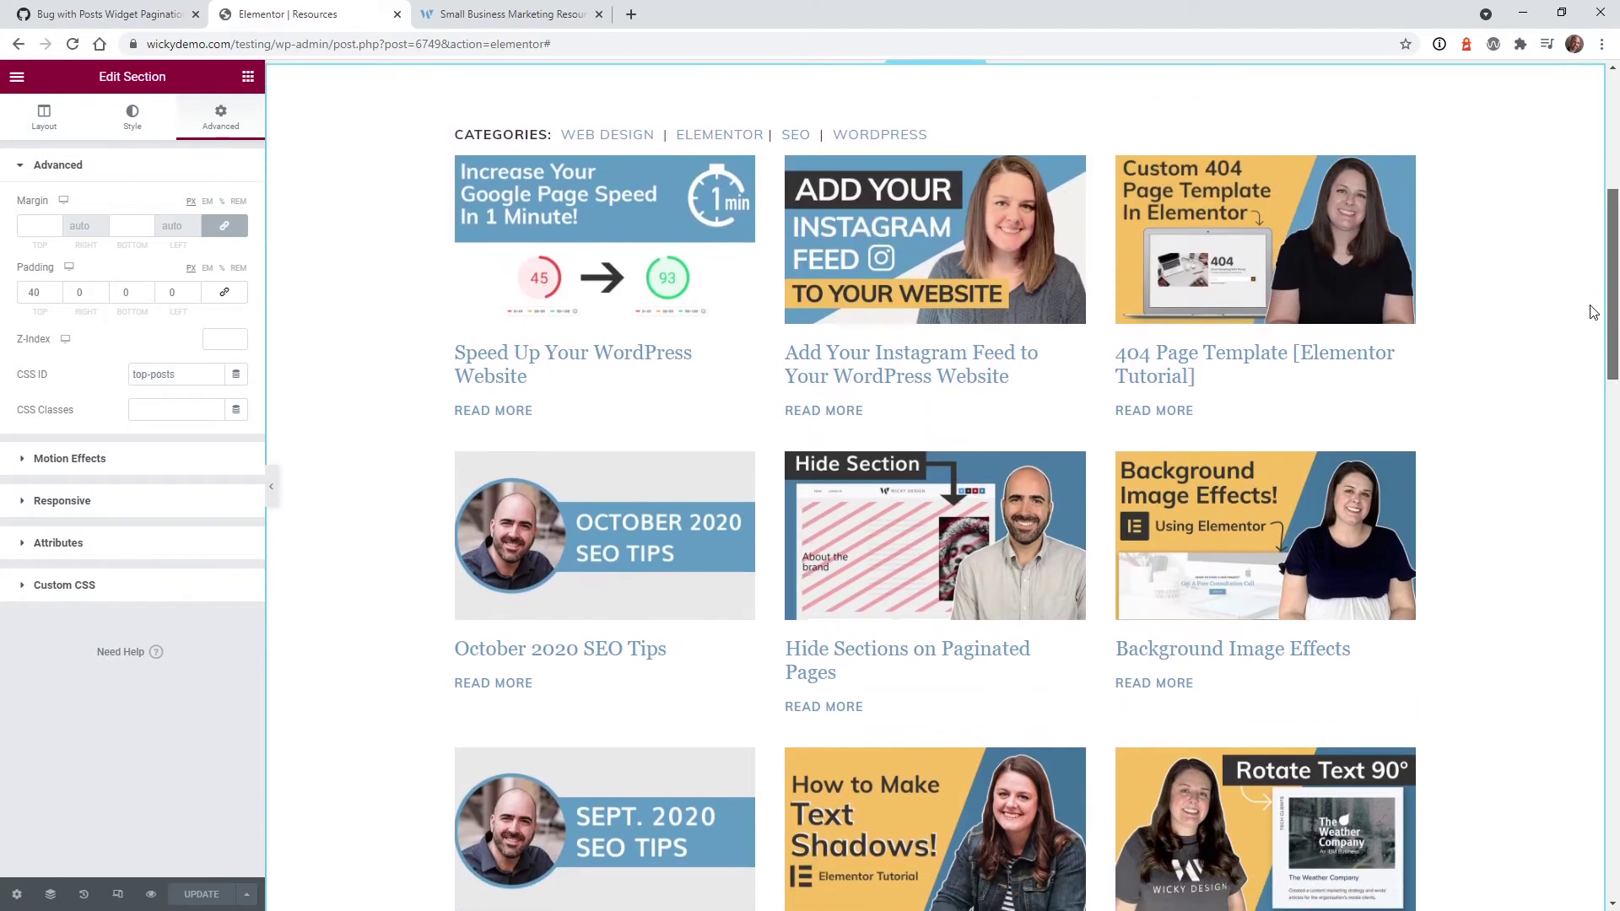
scroll(951, 279, "up", 4)
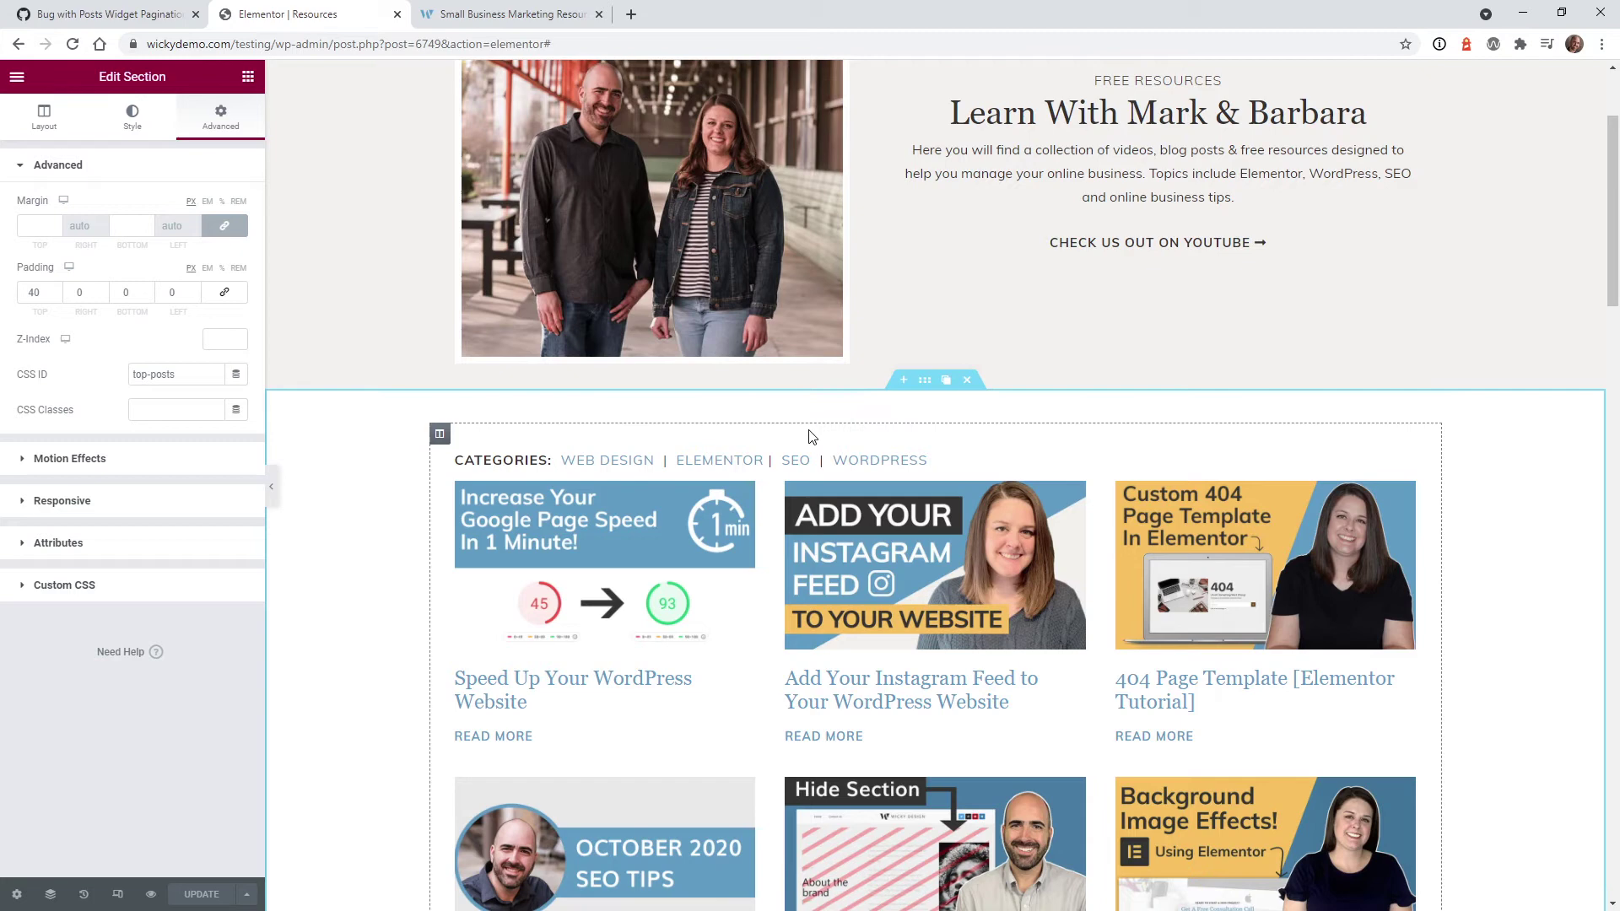
left_click(925, 390)
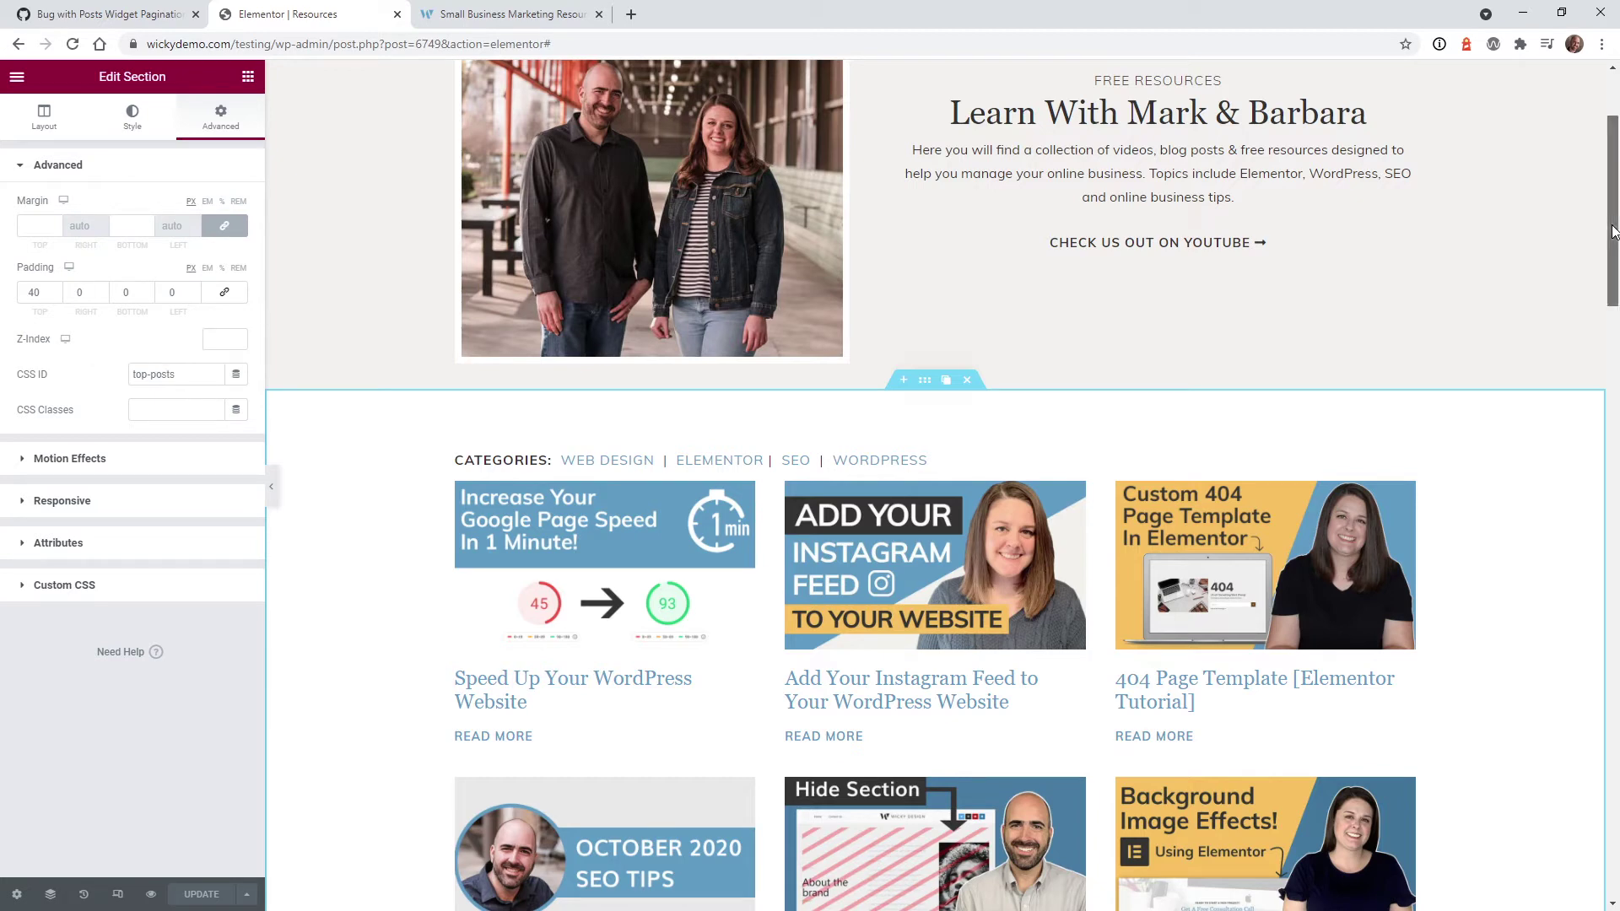
left_click_drag(1615, 235, 1615, 490)
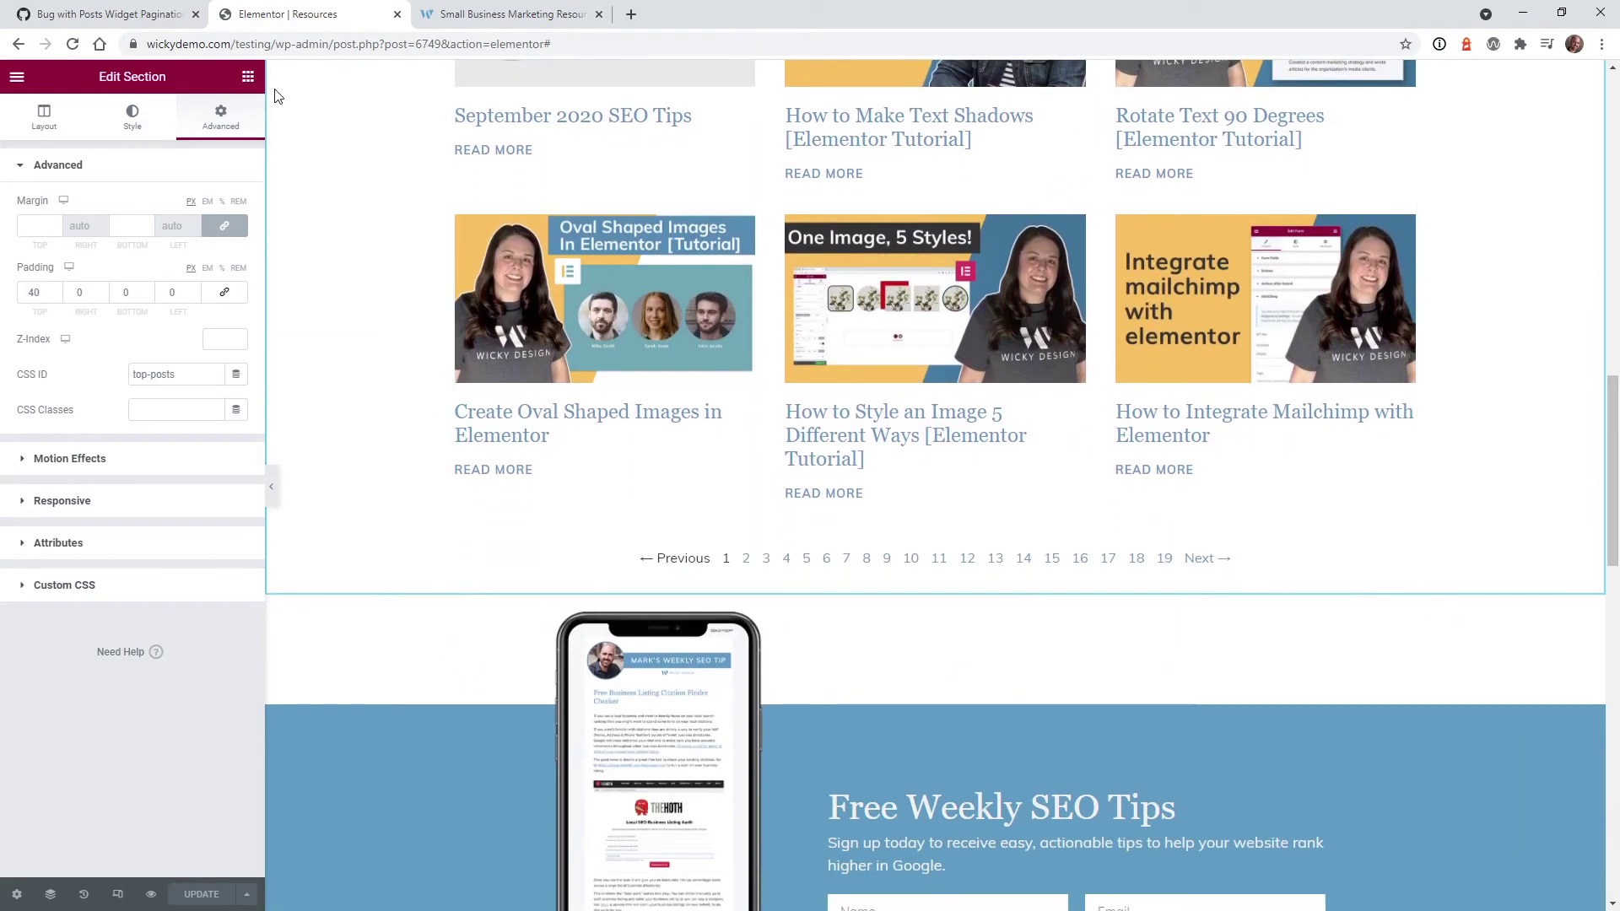
- Search the widgets for 'html' and place an HTML widget just below the pagination
left_click(248, 78)
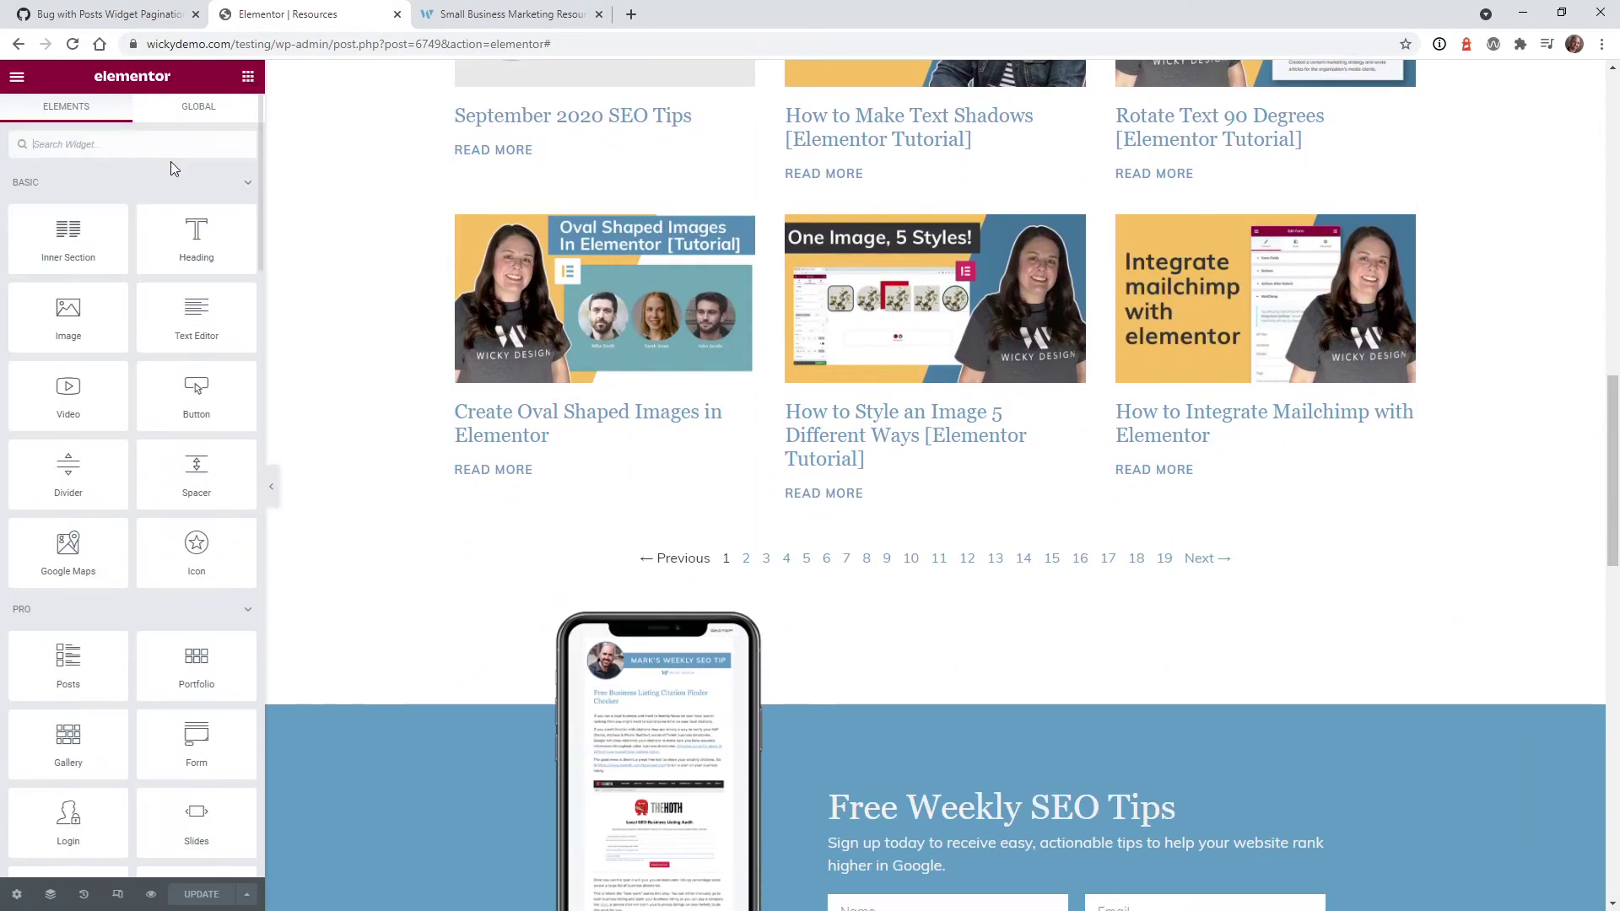
type("html")
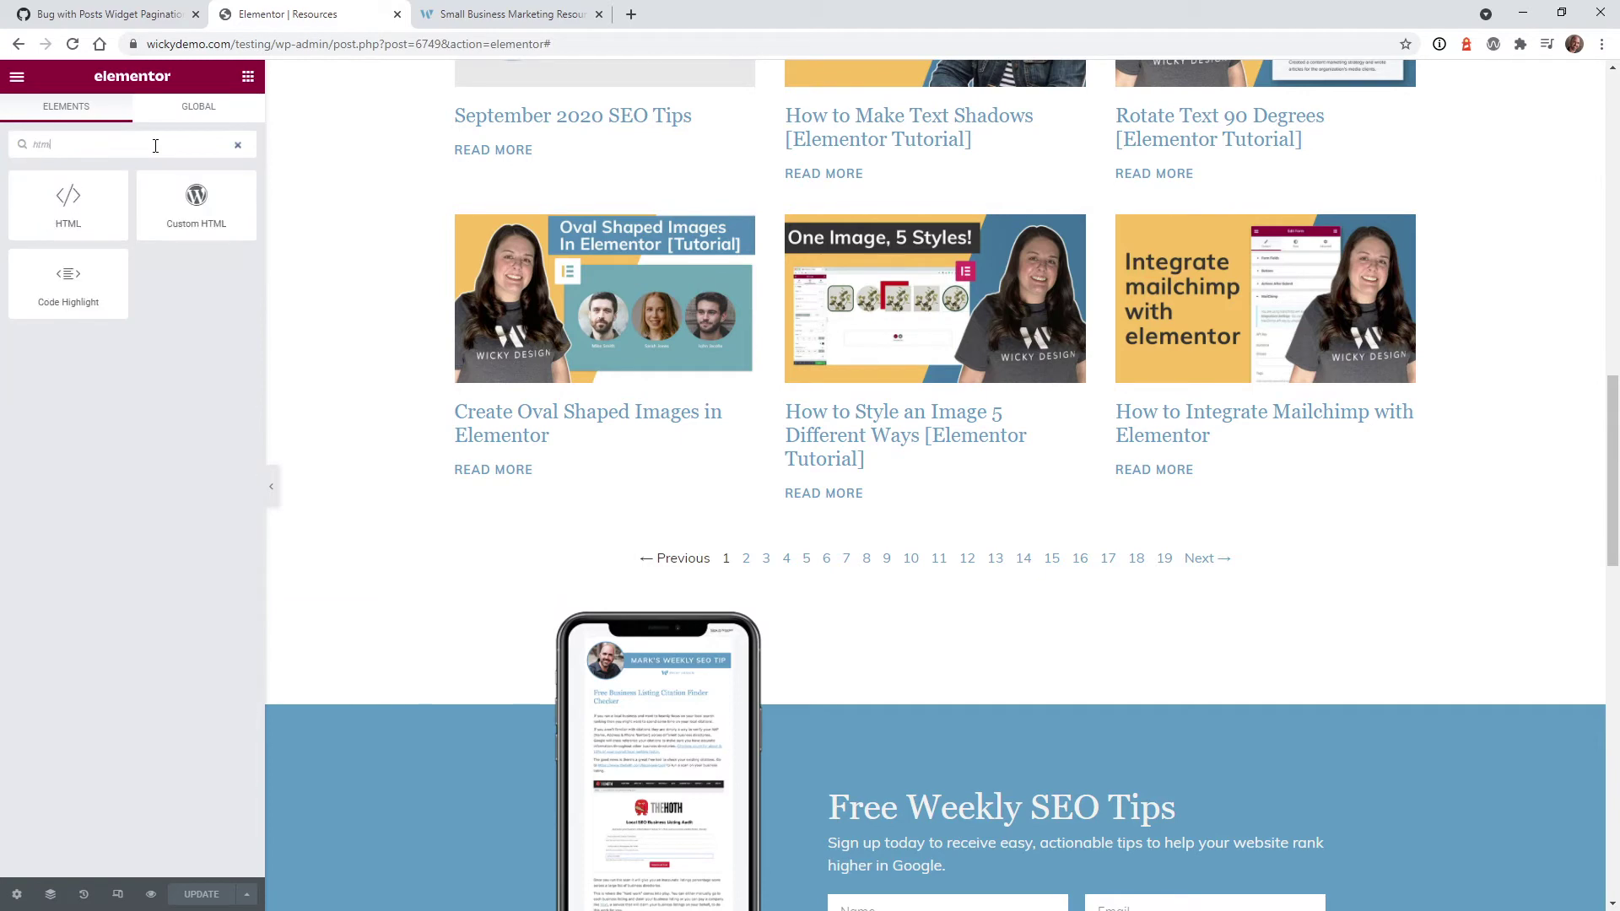
left_click_drag(89, 194, 864, 564)
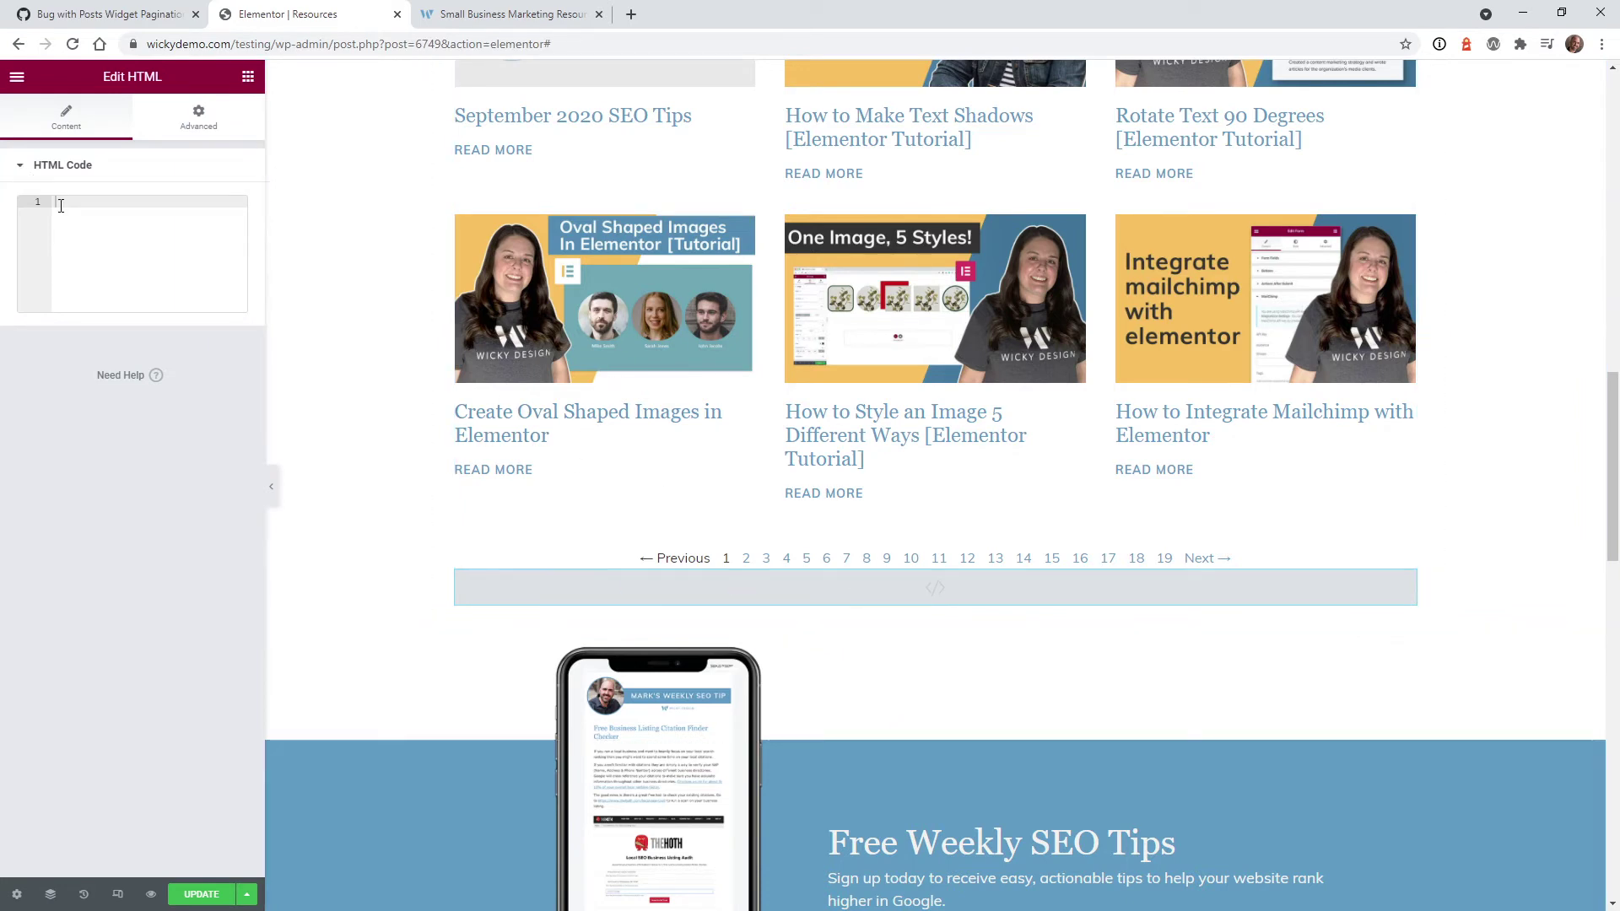
- Paste the jQuery pagination script, prefix top-posts with #, and save the page with UPDATE
type("<script> jQuery('div.elementor-widget-posts').each(function(_, widget) {     // Add the id to the pagination URL     jQuery('a.page-numbers', widget).map(function(_, link) {       jQuery(link).attr('href', jQuery(link).attr('href') + '#top-posts');     });   });</script>")
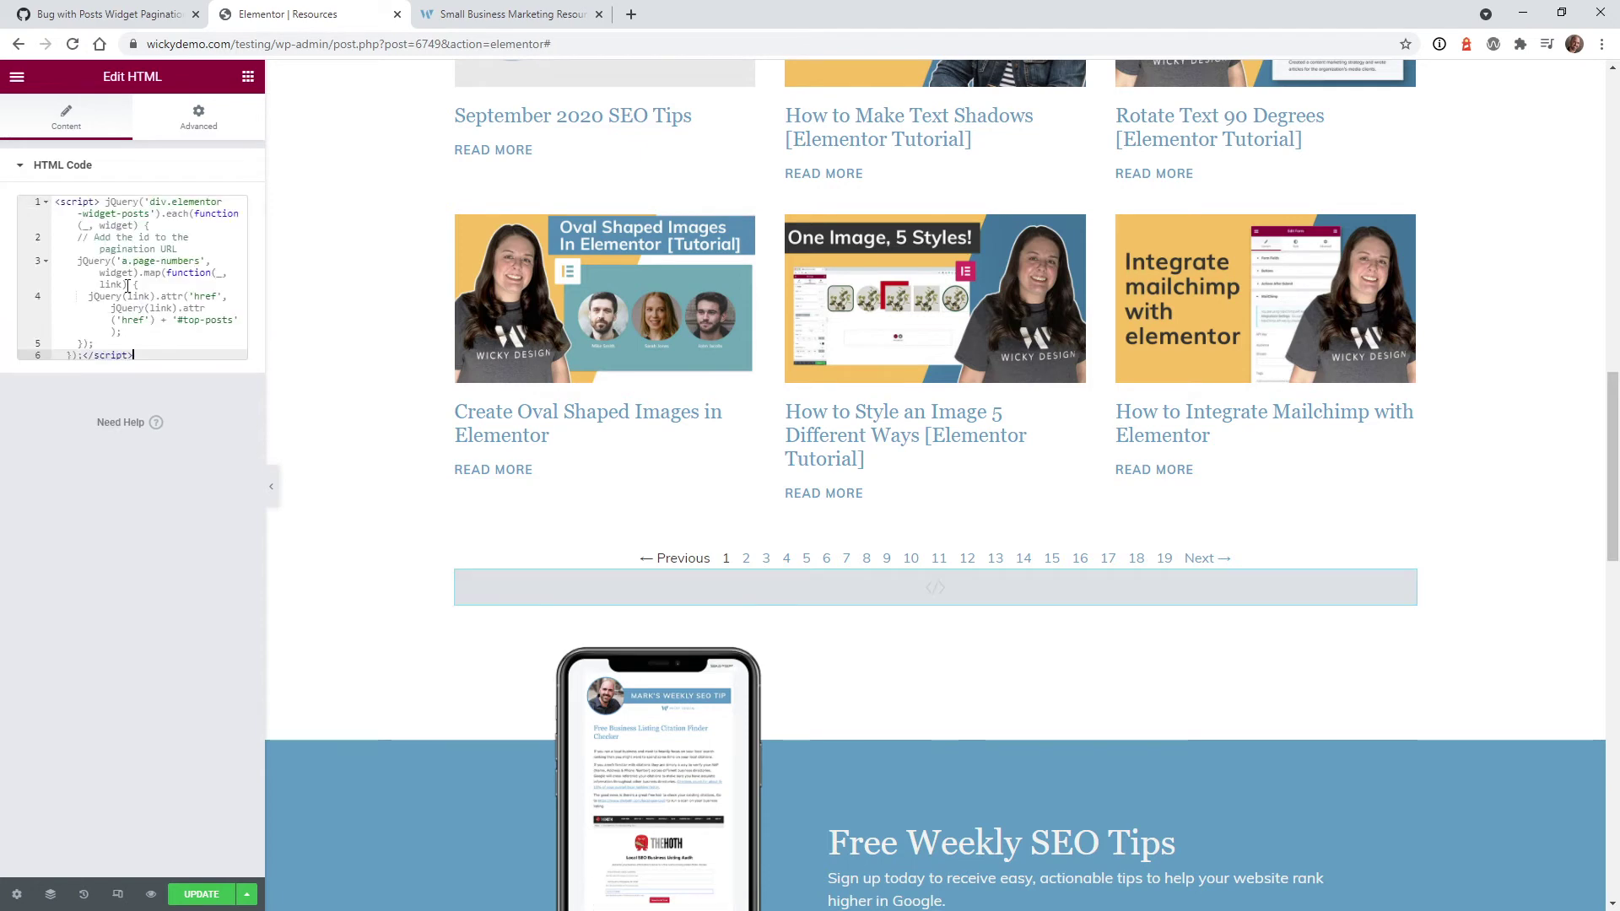
left_click(177, 321)
type("#")
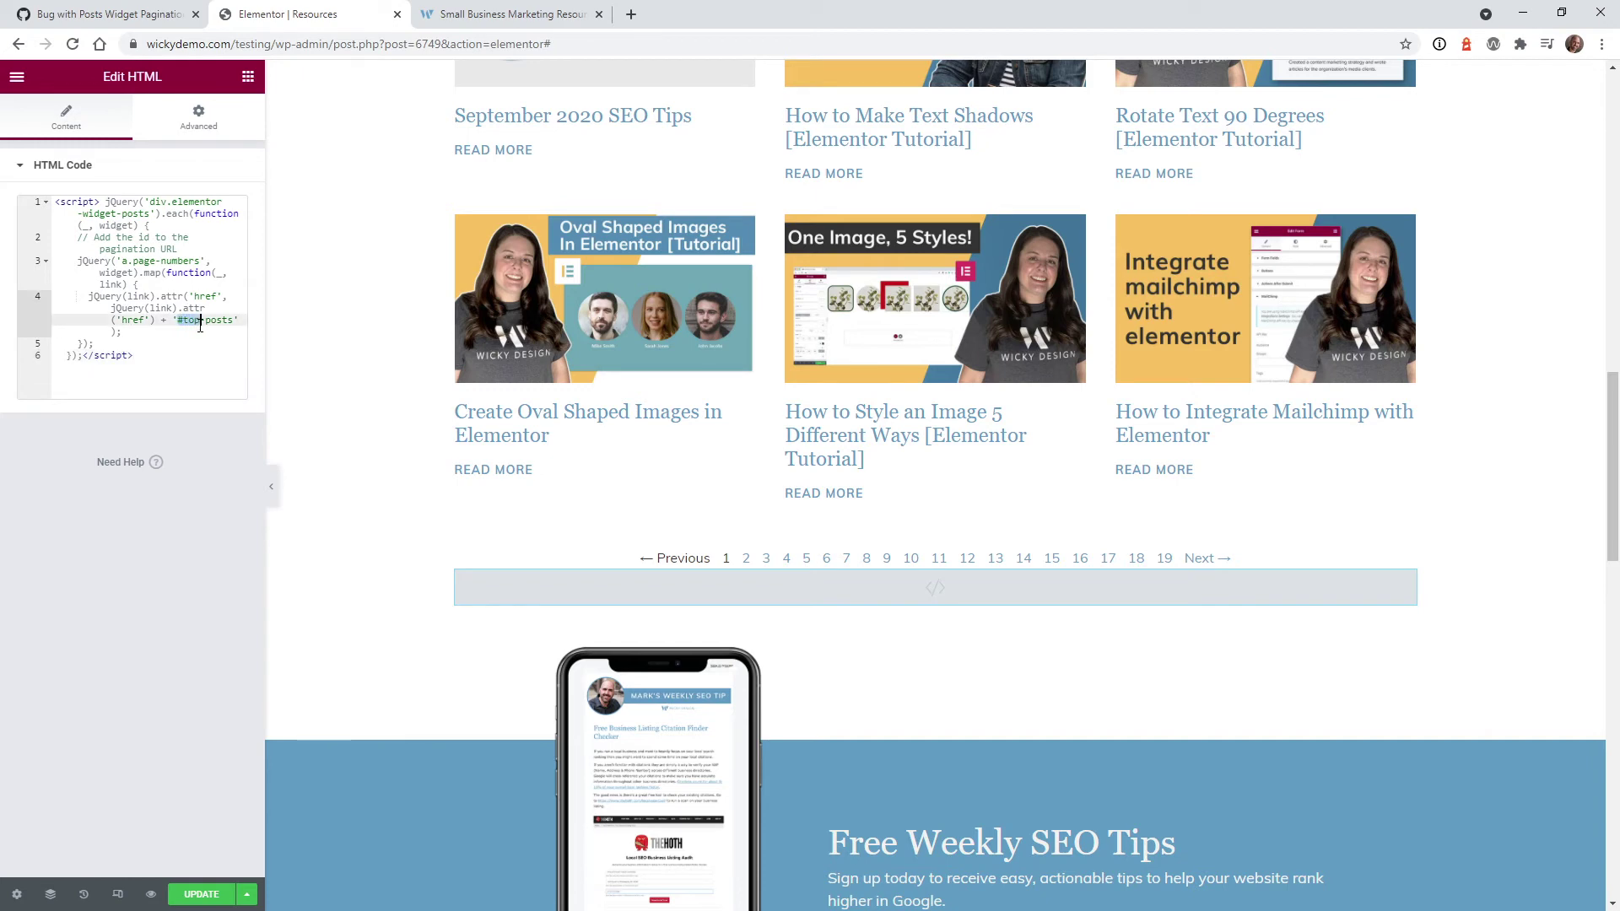
key("End")
left_click_drag(183, 320, 234, 324)
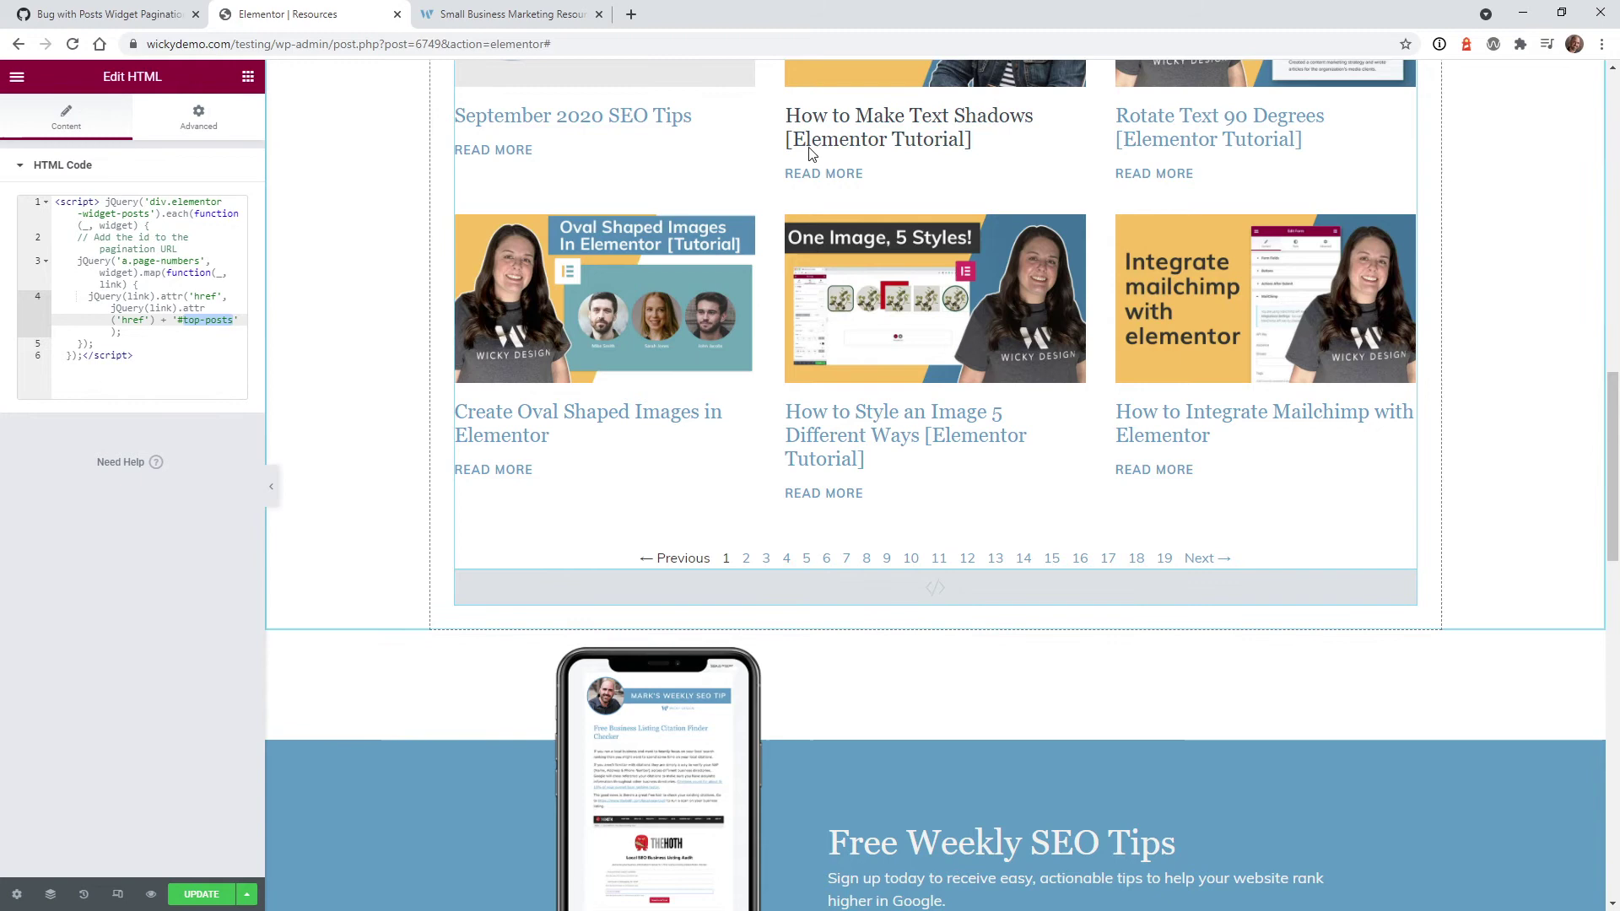
left_click(195, 895)
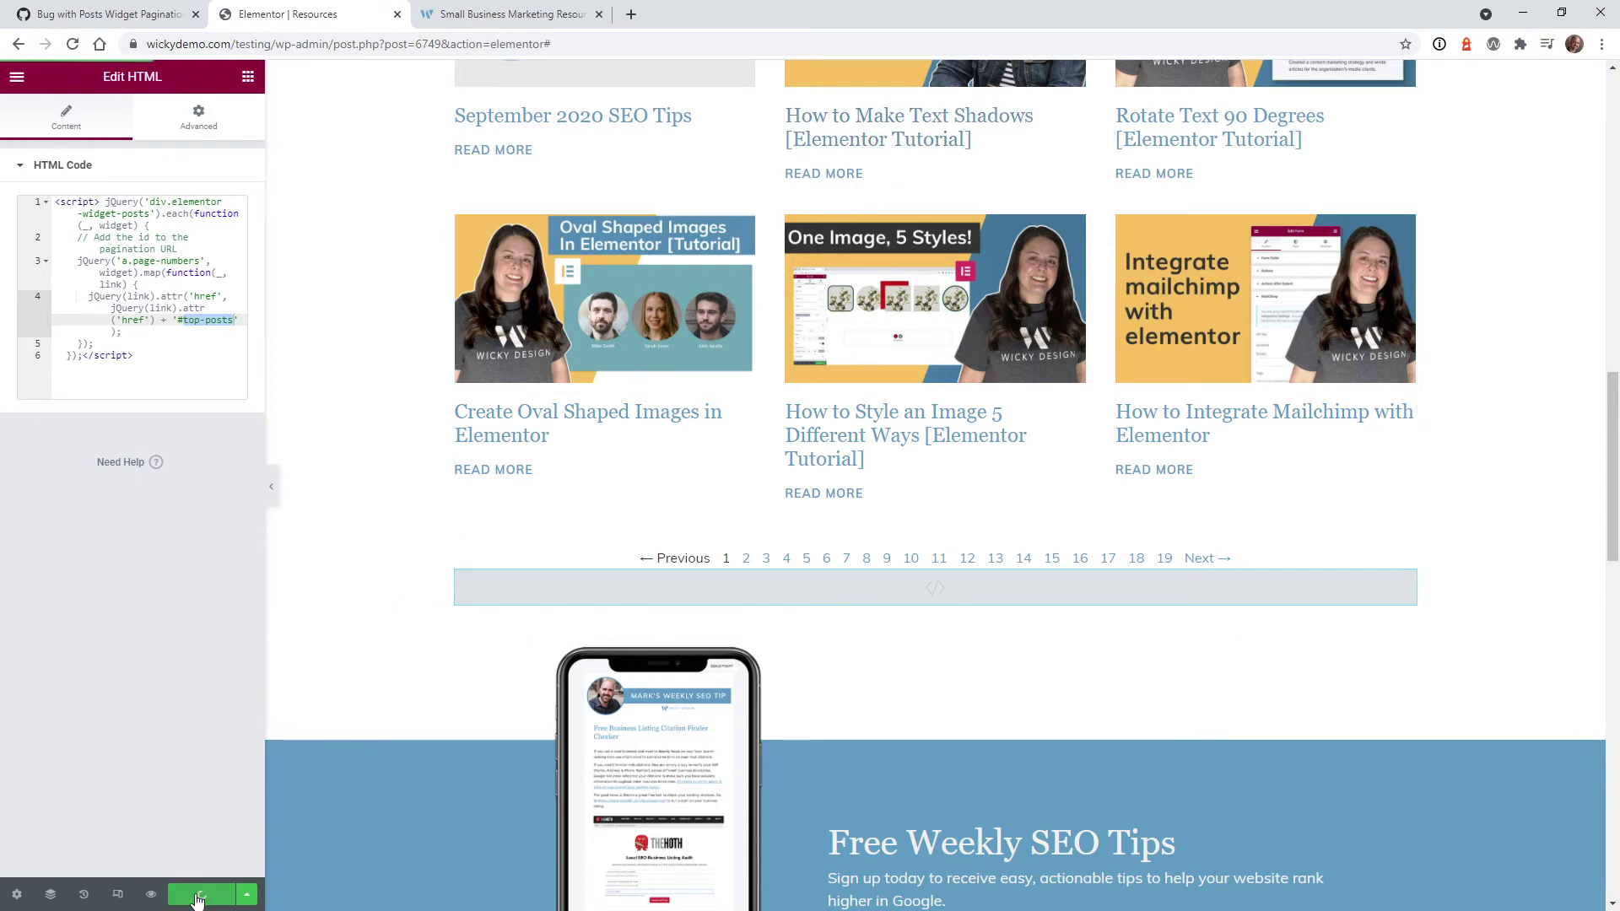
- Preview the changes and load the Resources page address without the preview query
left_click(151, 895)
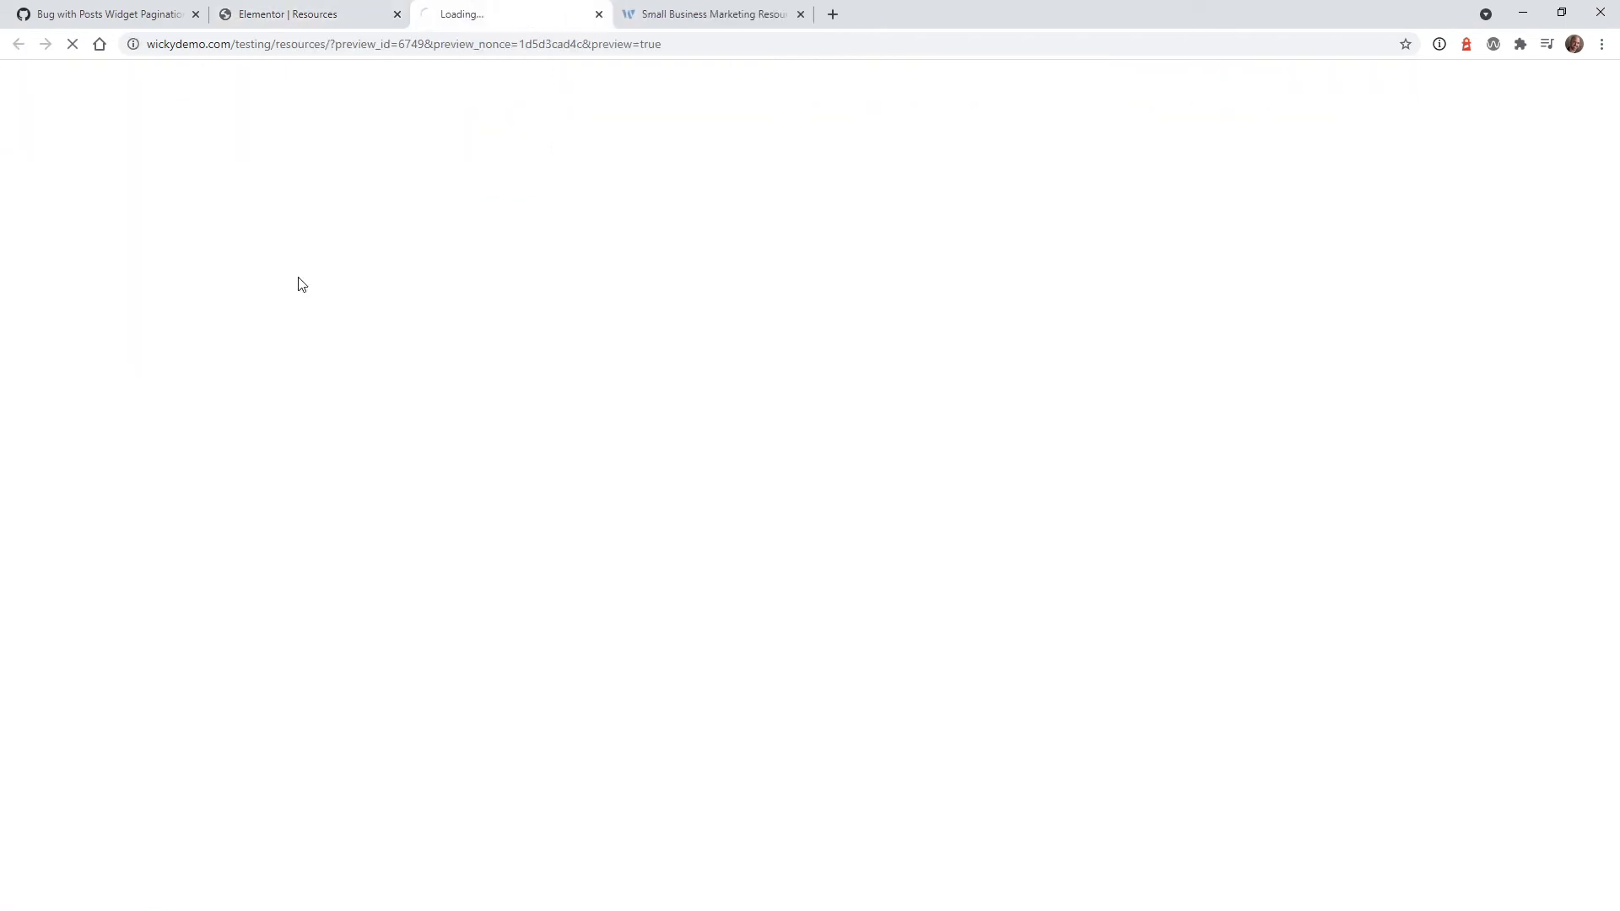
left_click_drag(331, 44, 1168, 82)
key("BackSpace")
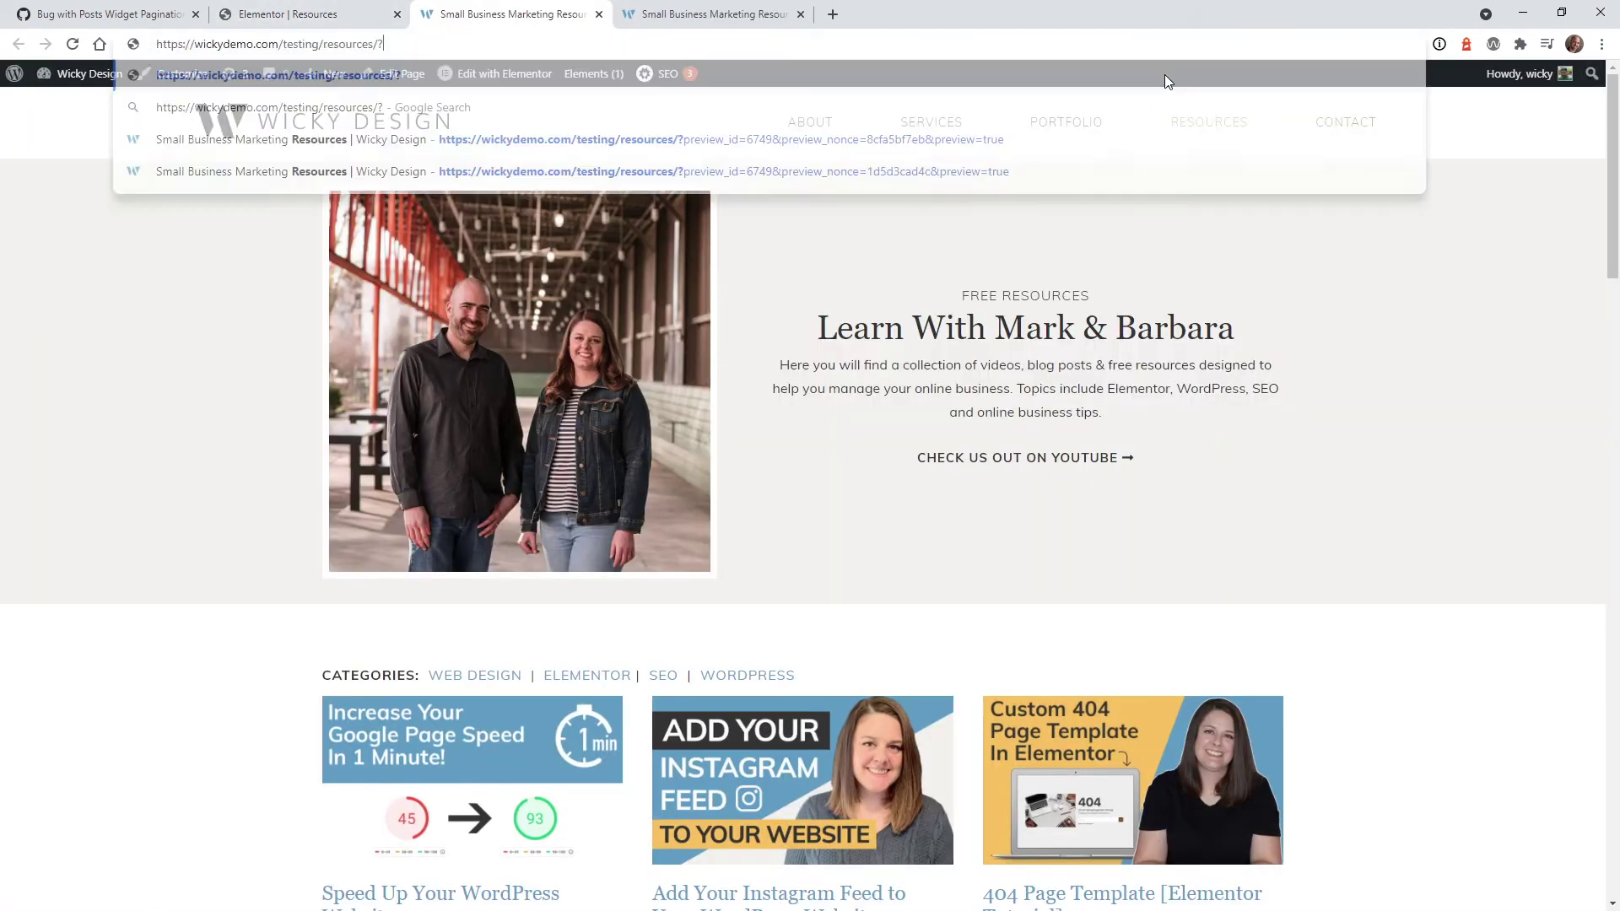
key("Return")
scroll(1064, 328, "down", 4)
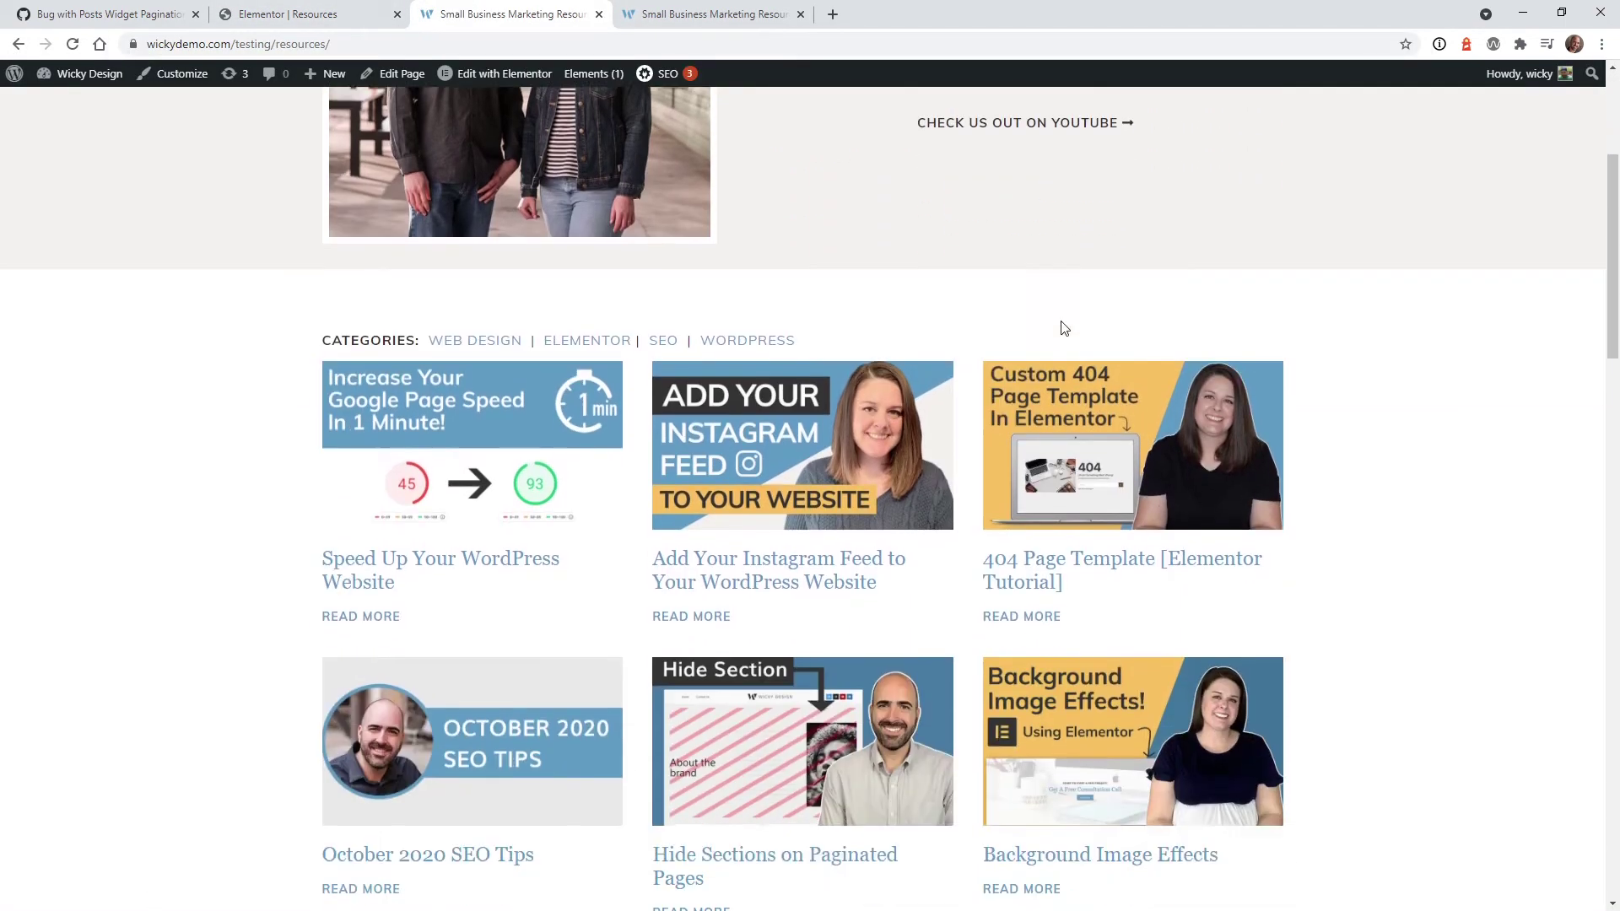
scroll(1063, 325, "down", 12)
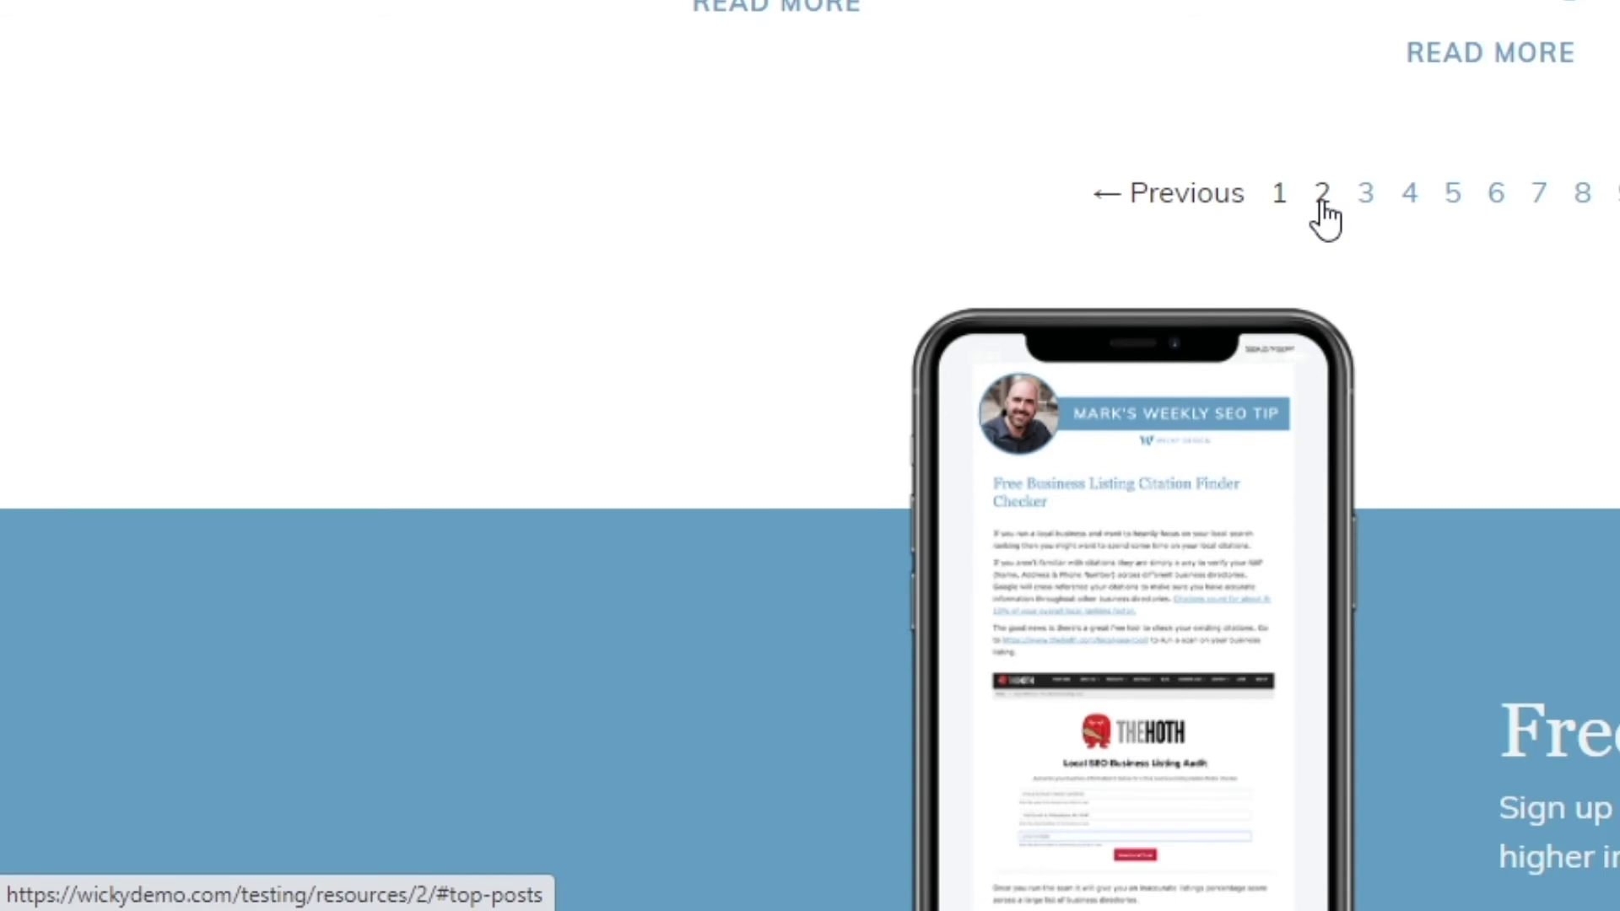
- Step through posts pages 2, 3 and 4, each opening at the #top-posts grid
left_click(1322, 201)
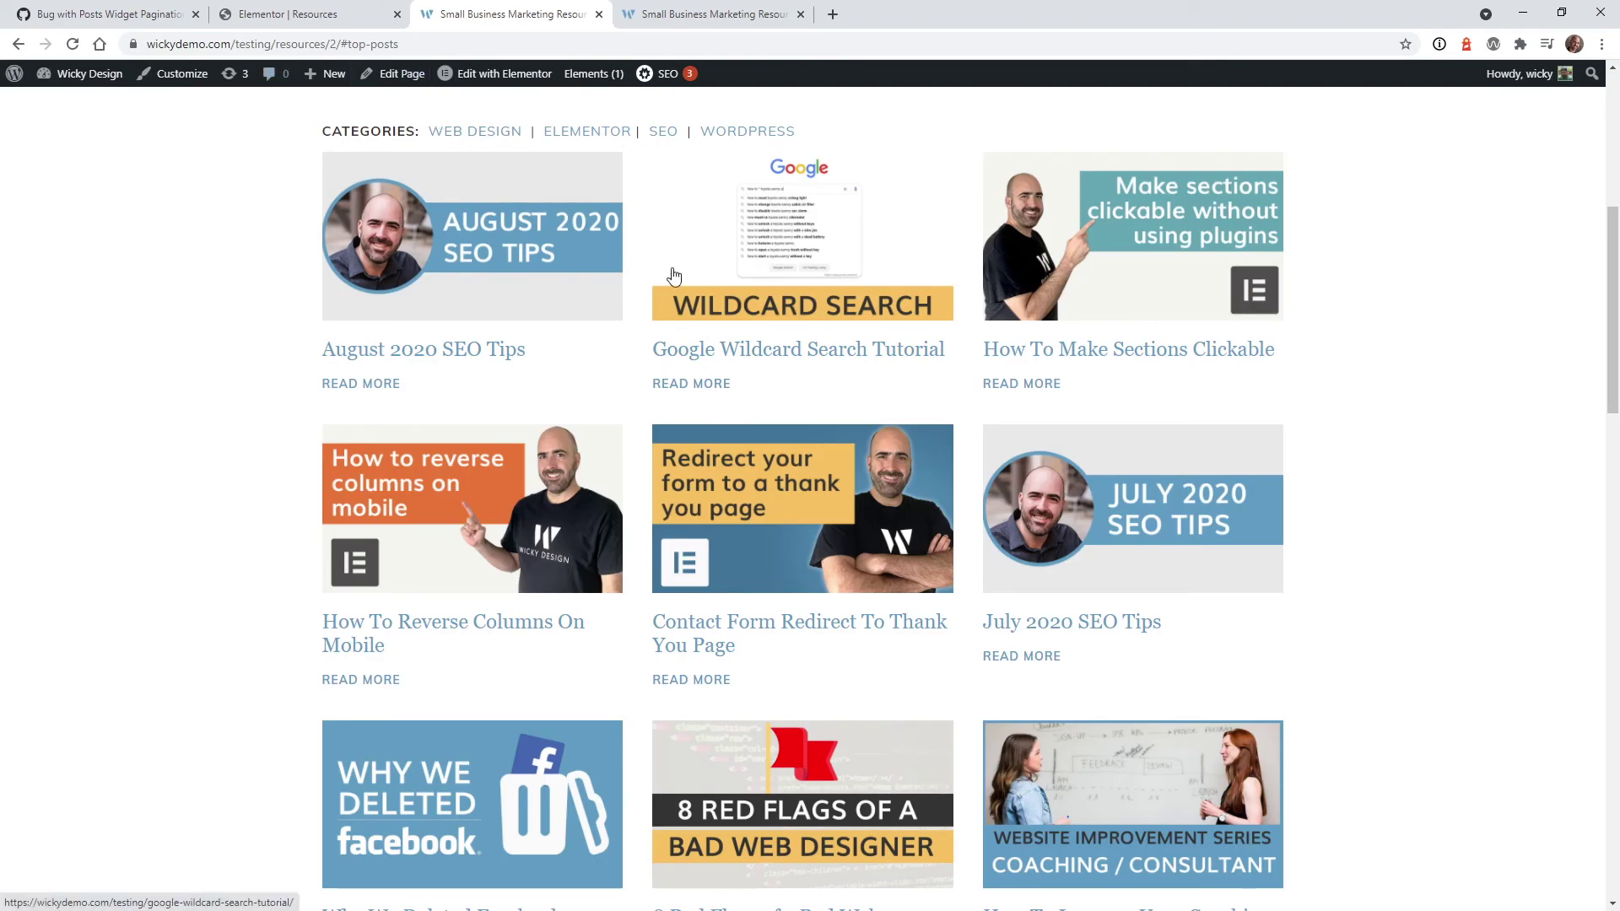
scroll(786, 353, "up", 2)
scroll(786, 353, "down", 5)
scroll(788, 360, "down", 2)
left_click(1064, 836)
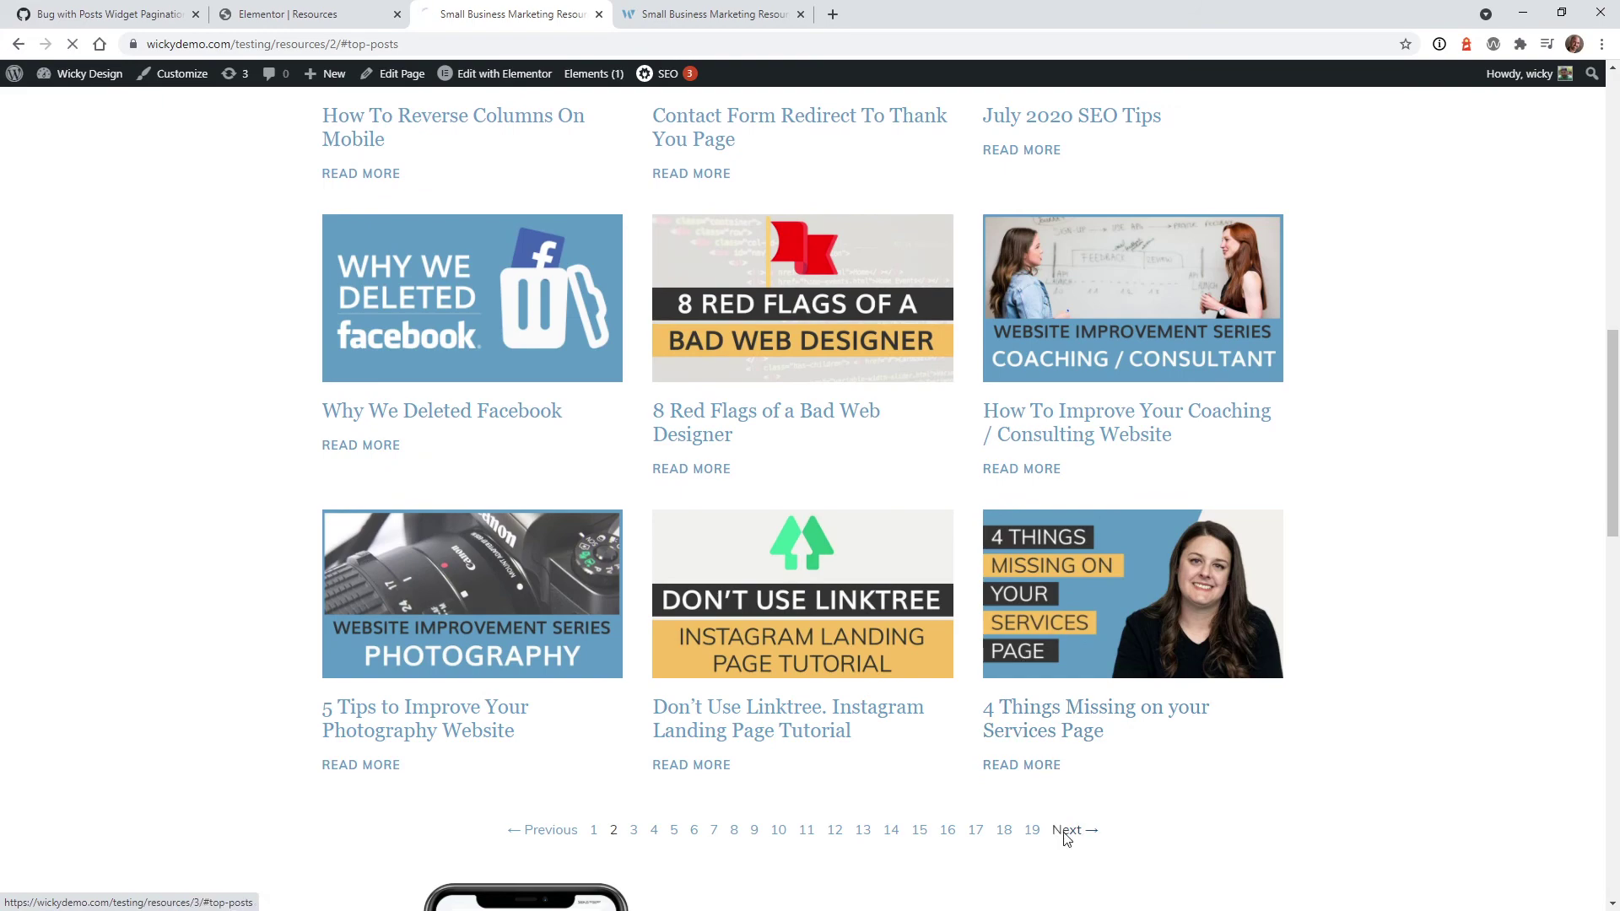
scroll(1066, 835, "down", 5)
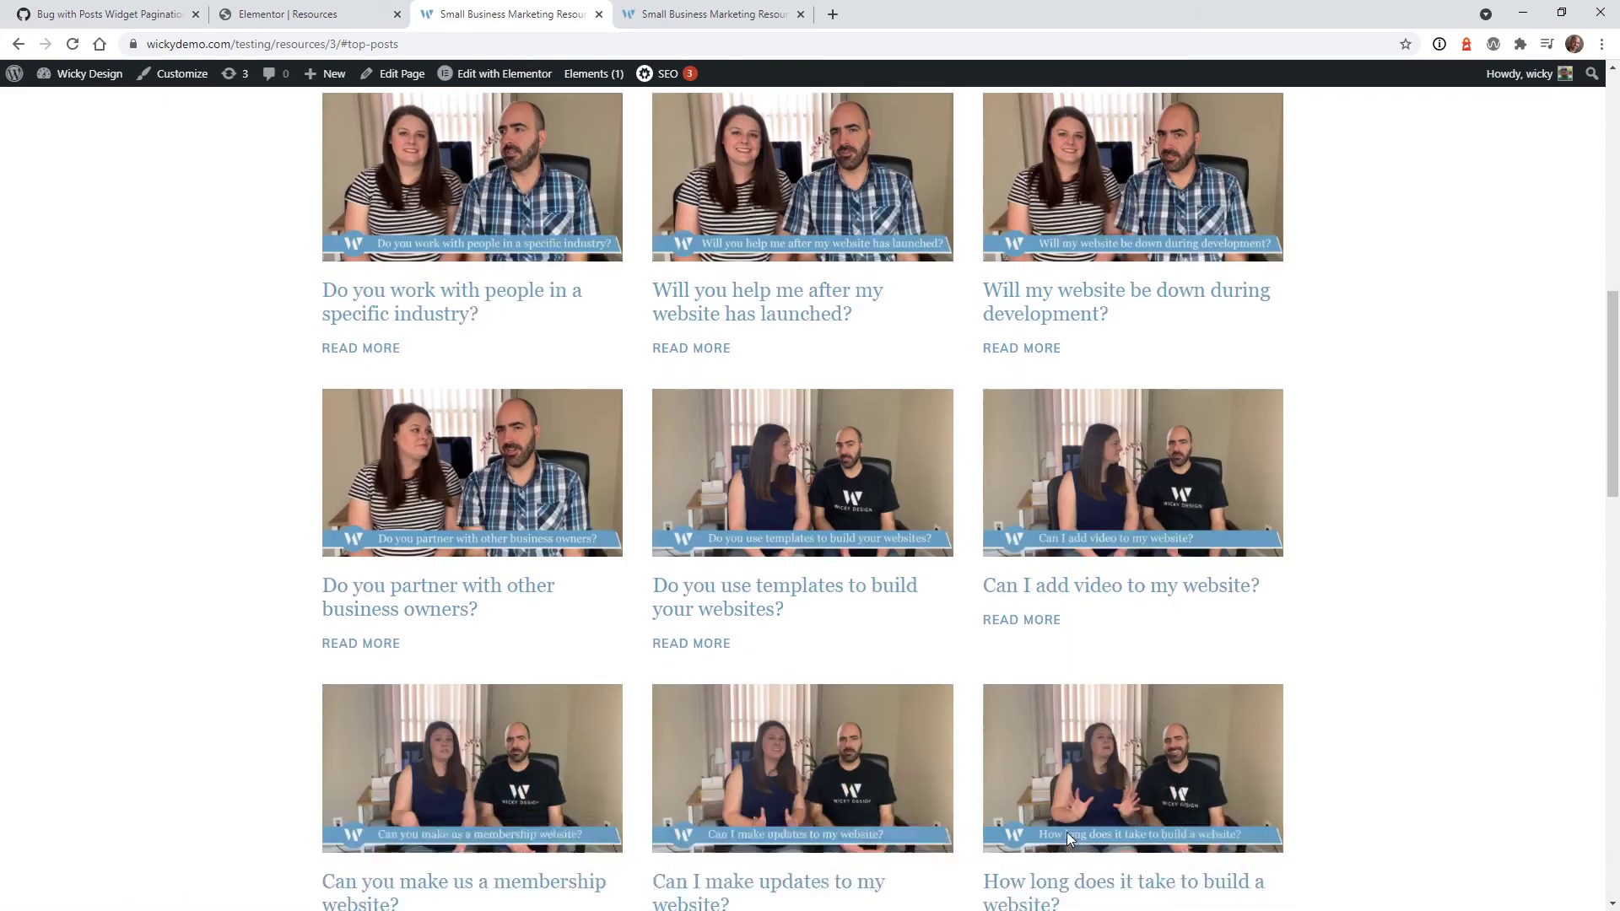
left_click(1071, 854)
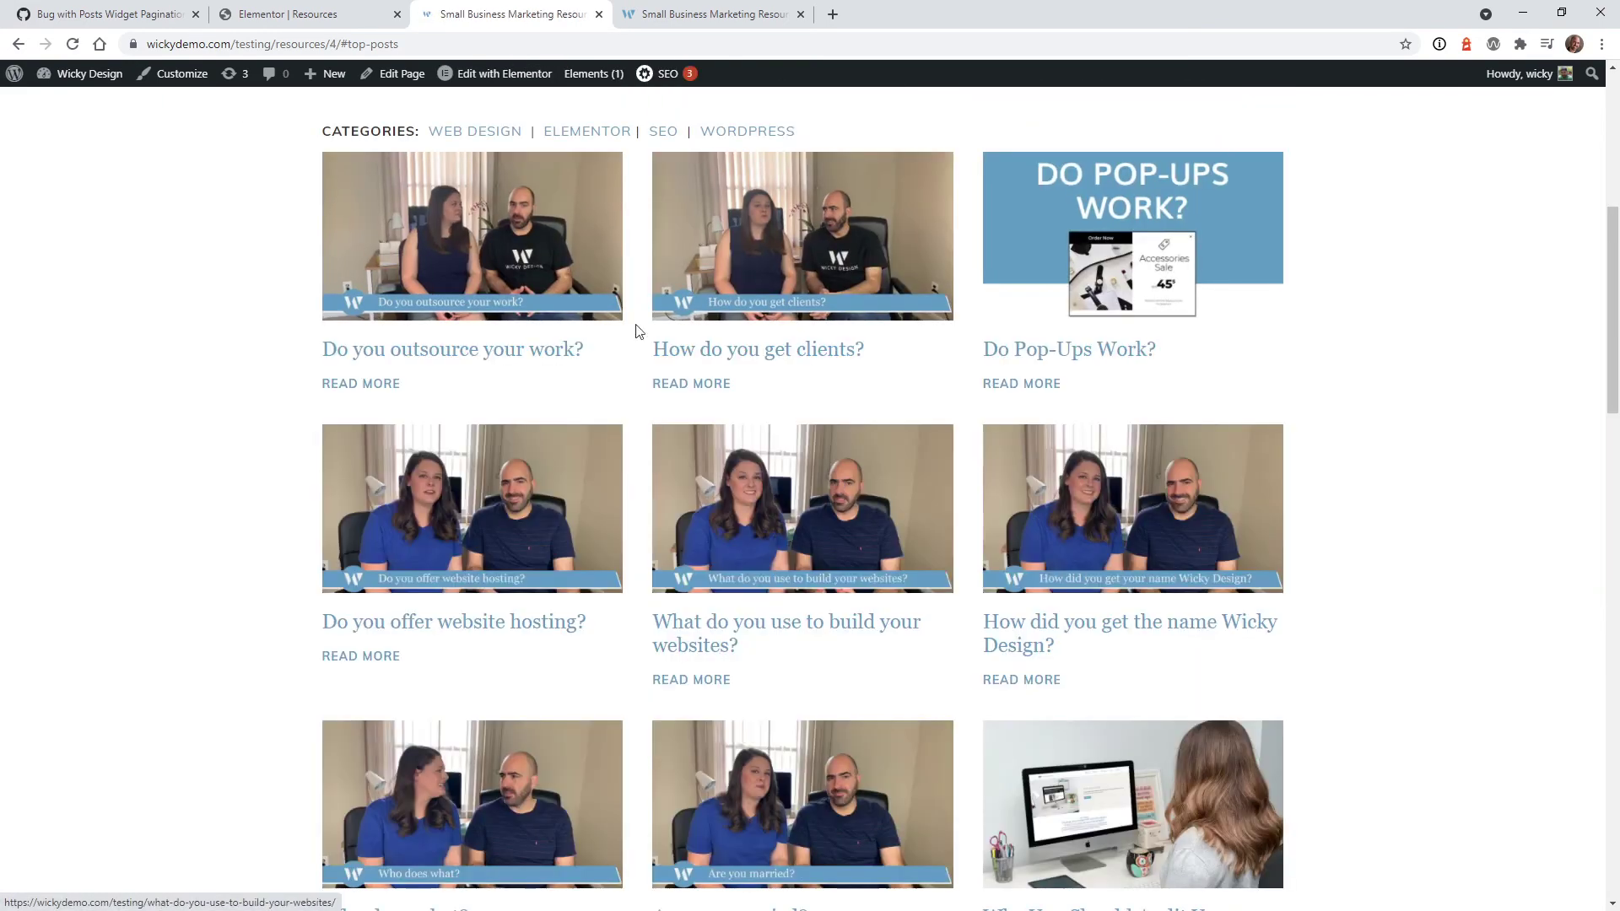
- Paste the edit address into the address bar, then jump to posts page 15
left_click(332, 44)
type("https://wickydemo.com/testing/wp-admin/post.php?post=6749&action=edit")
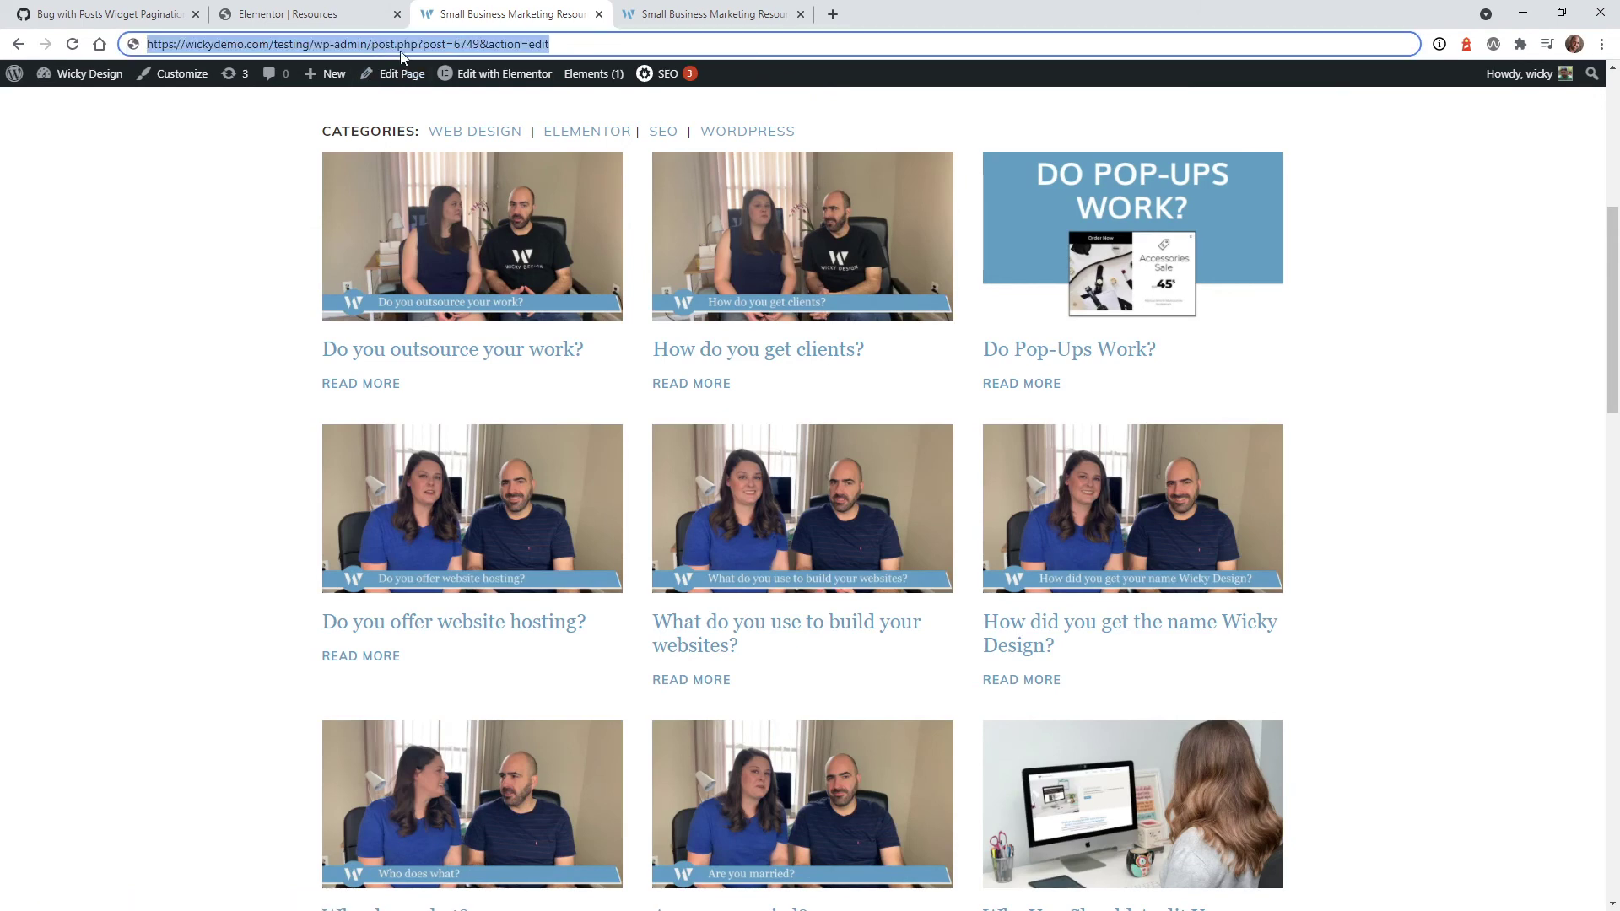
left_click(286, 228)
scroll(979, 608, "down", 8)
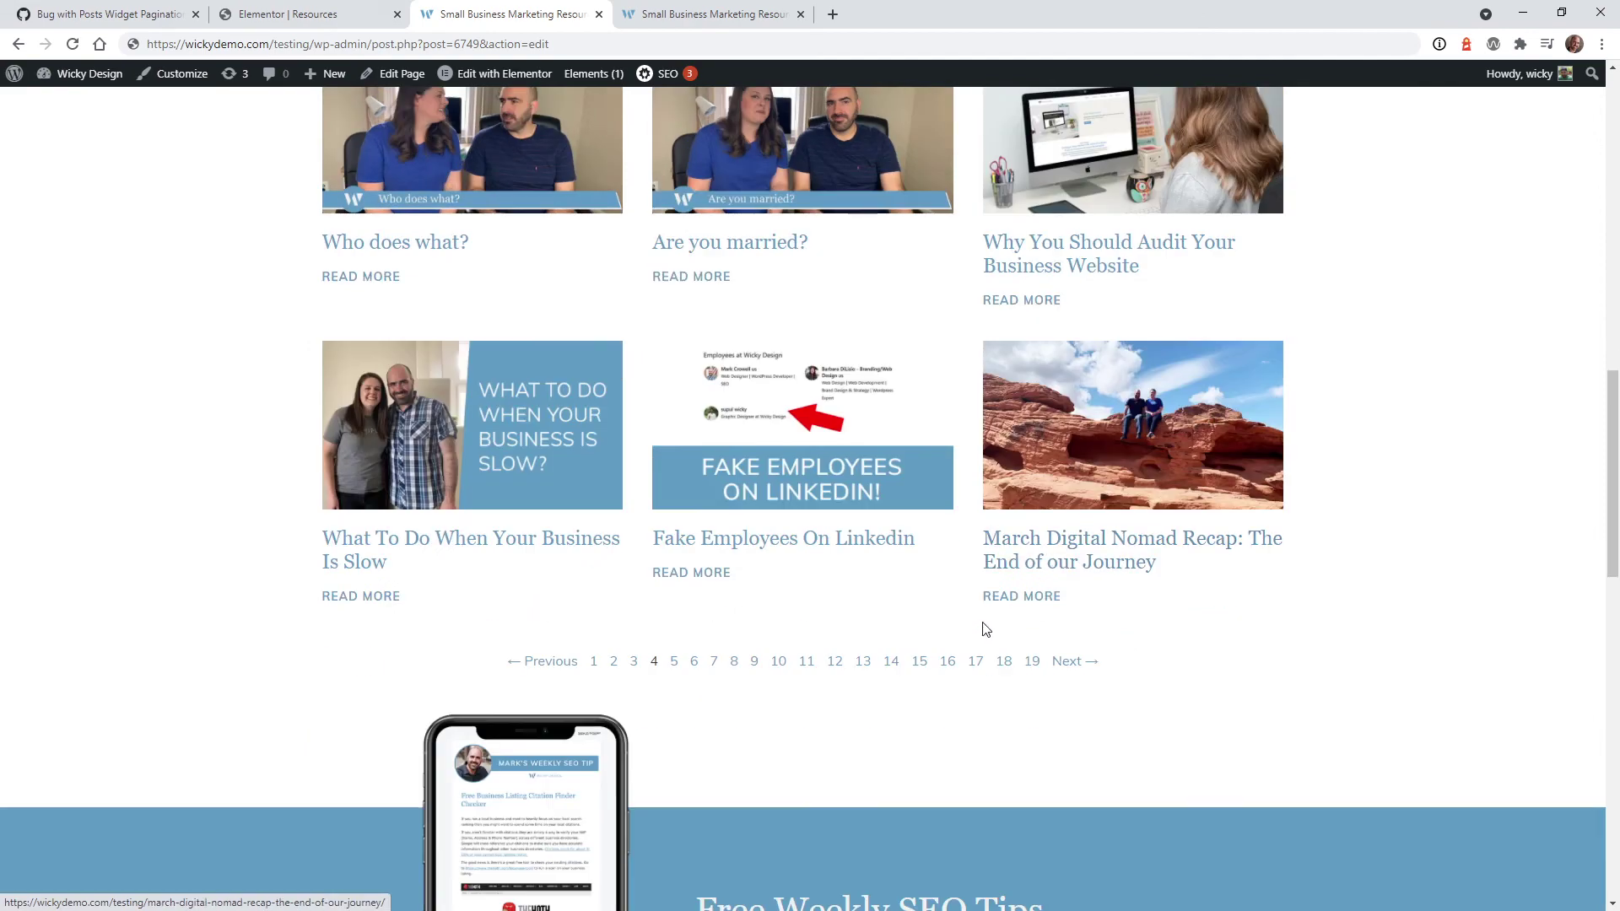
left_click(919, 663)
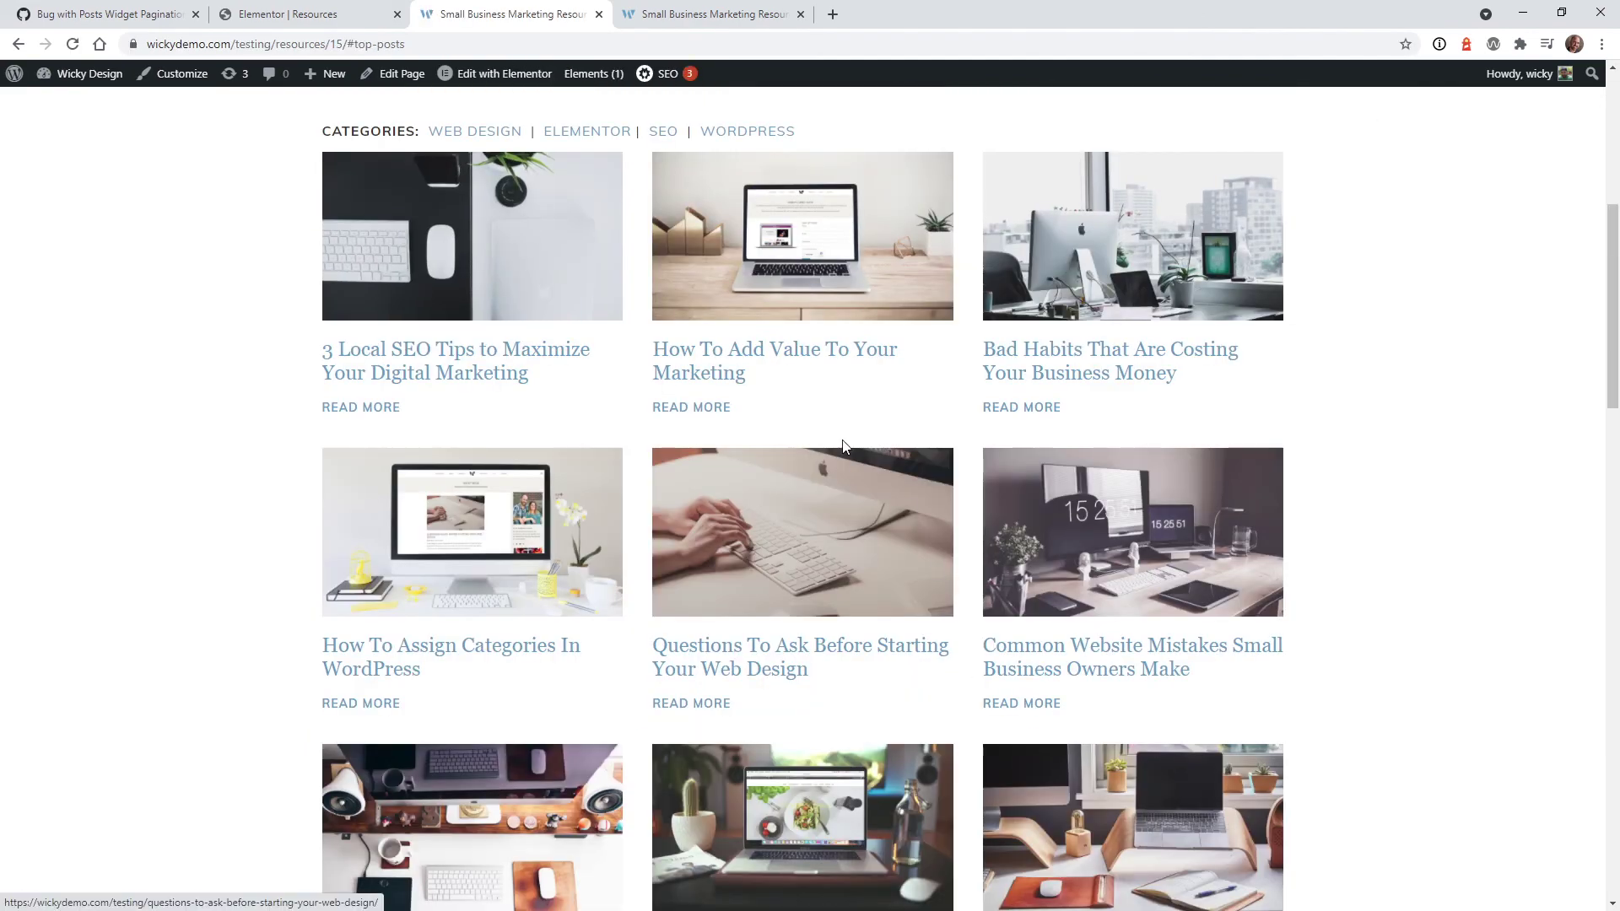
scroll(962, 451, "down", 8)
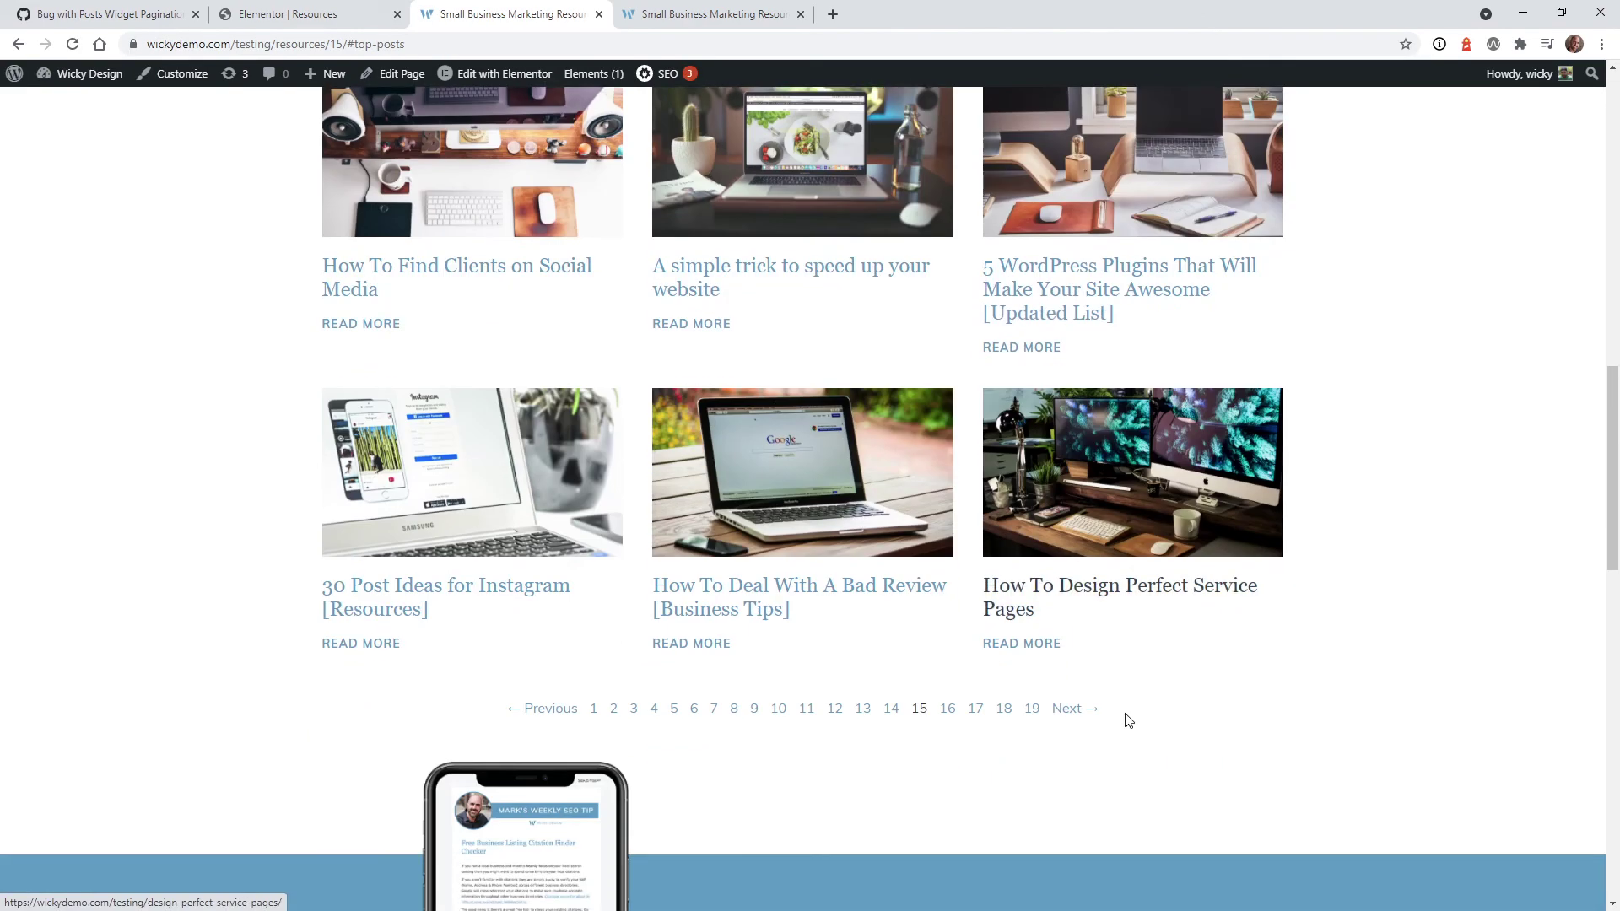
- Switch back to the Elementor editor showing the HTML widget's #top-posts pagination script
key("ctrl+Page_Up")
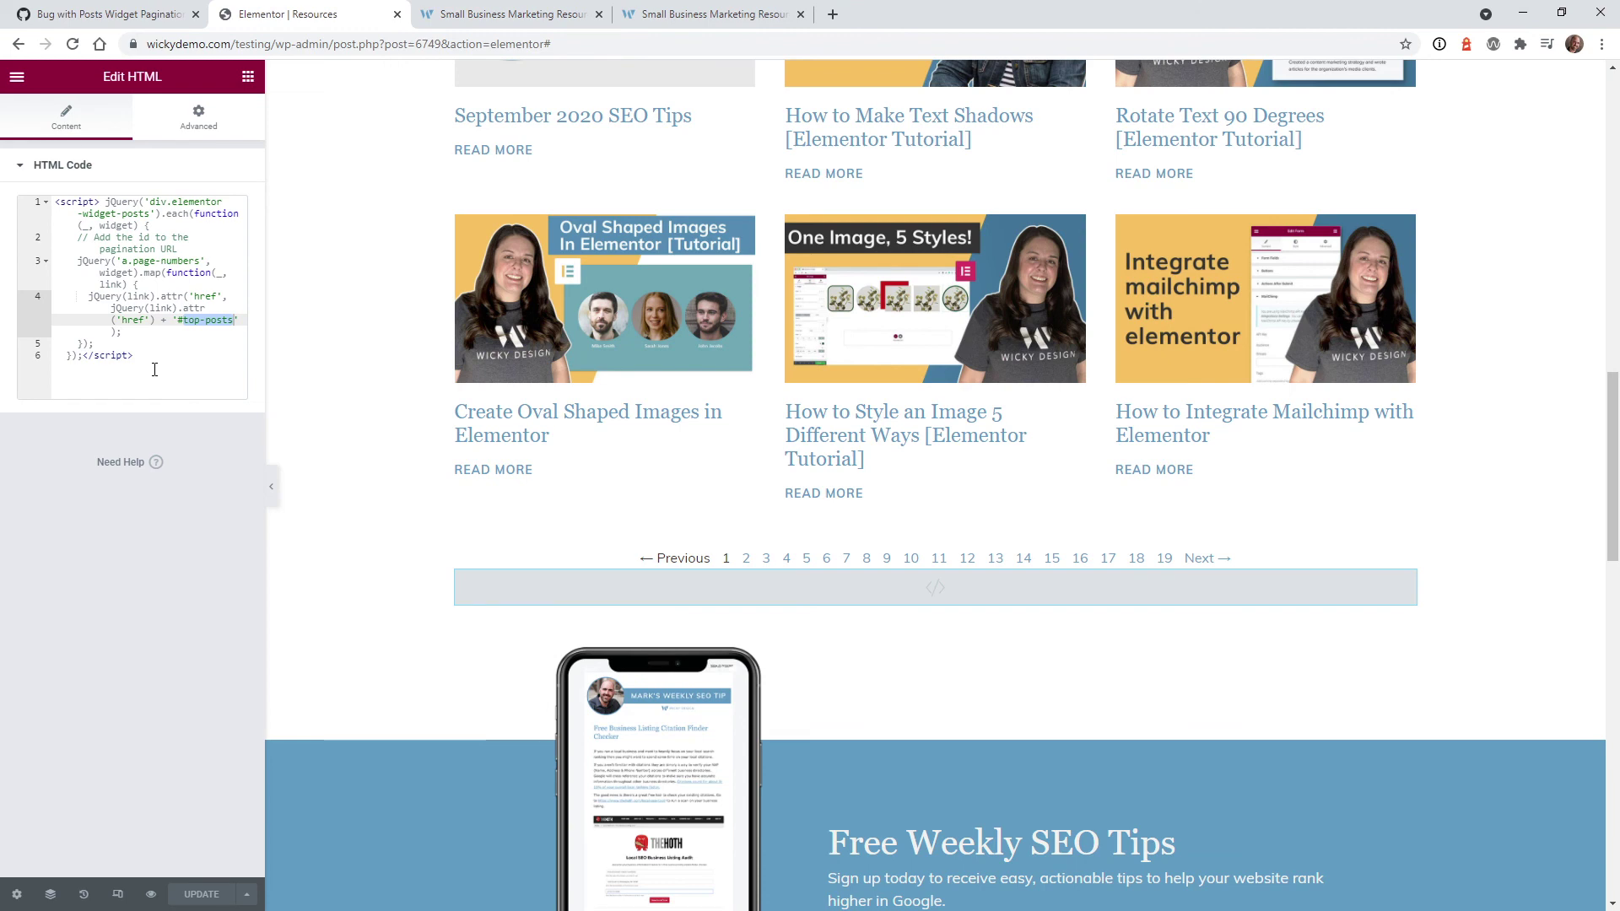